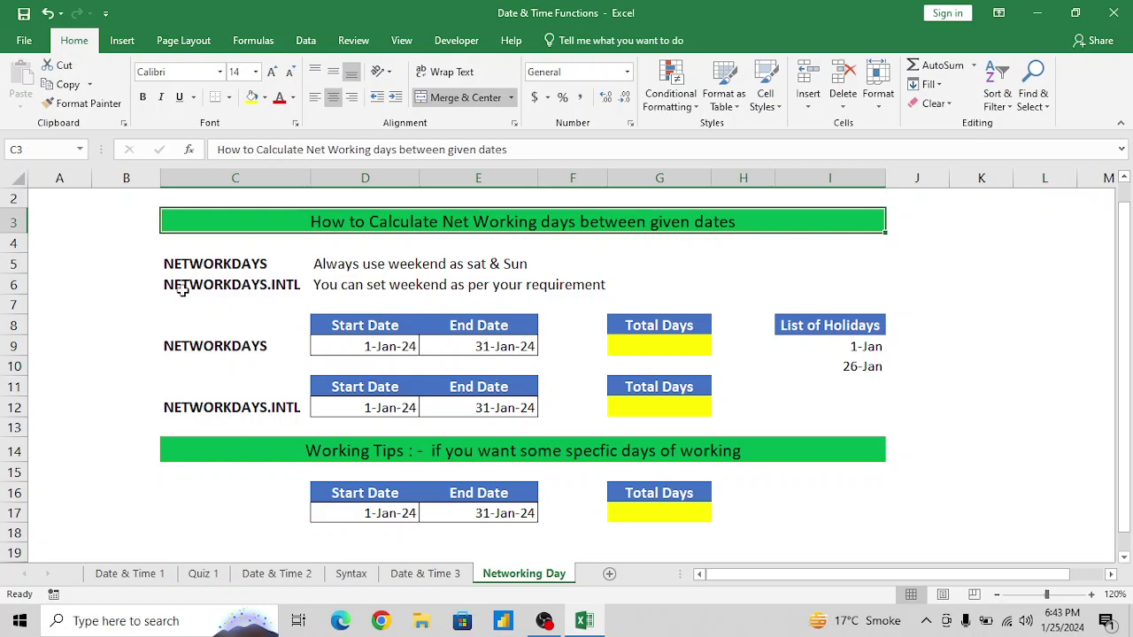
Examine the sheet's title, the NETWORKDAYS and NETWORKDAYS.INTL descriptions in rows 5 and 6, and the Working Tips heading.
{"action": "left_click", "coordinate": [203, 285]}
{"action": "left_click", "coordinate": [222, 261]}
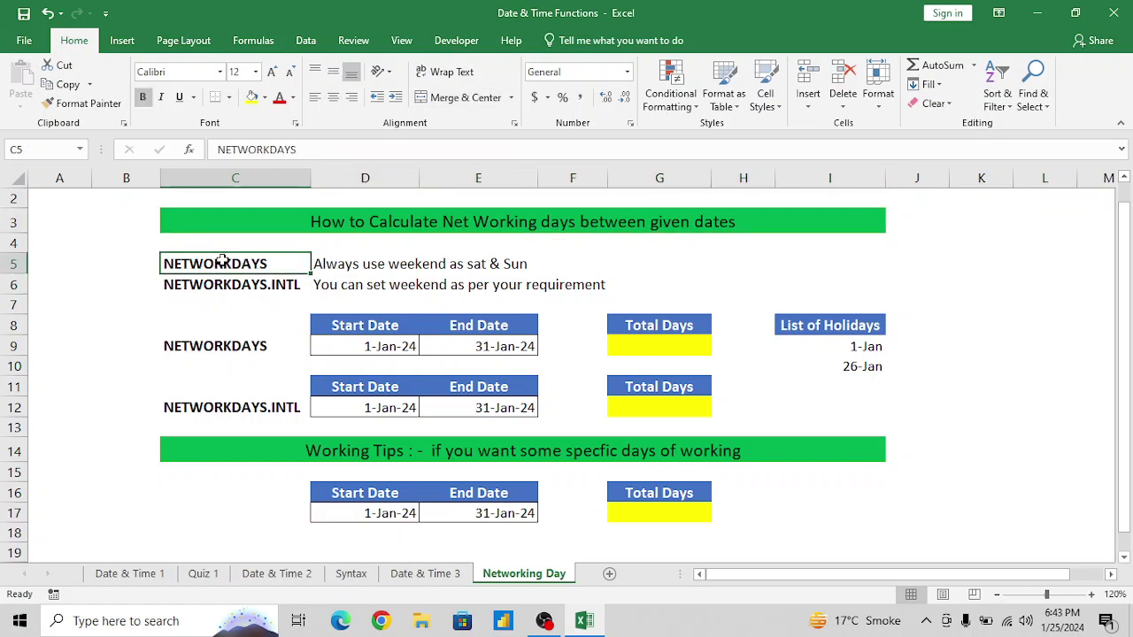
{"action": "left_click", "coordinate": [387, 451]}
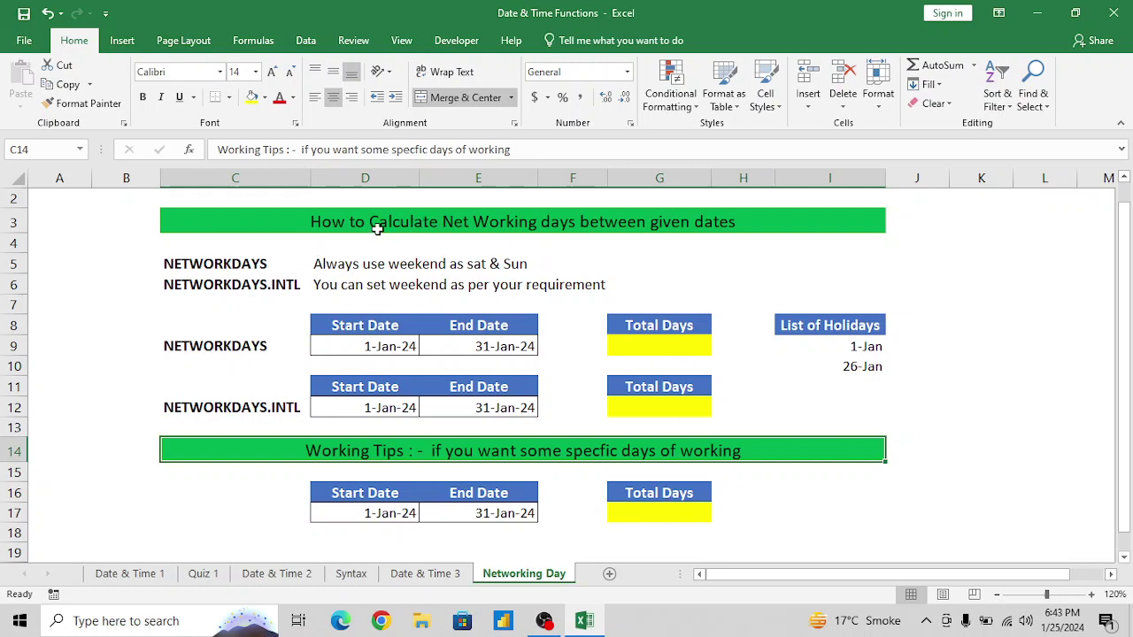
{"action": "left_click", "coordinate": [413, 221]}
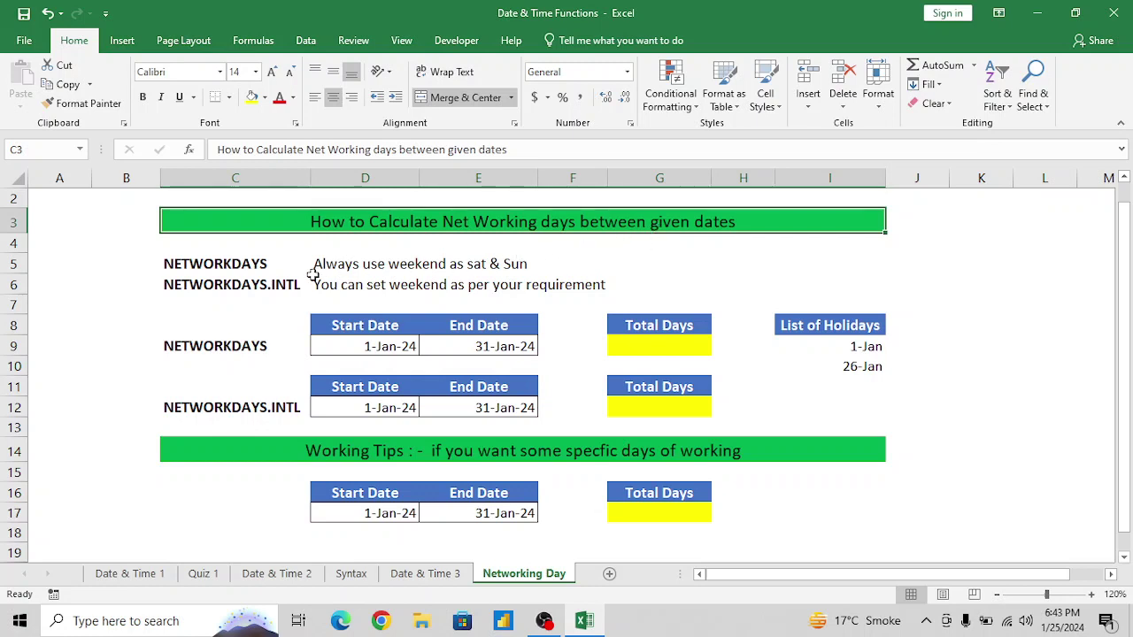
{"action": "left_click", "coordinate": [346, 263]}
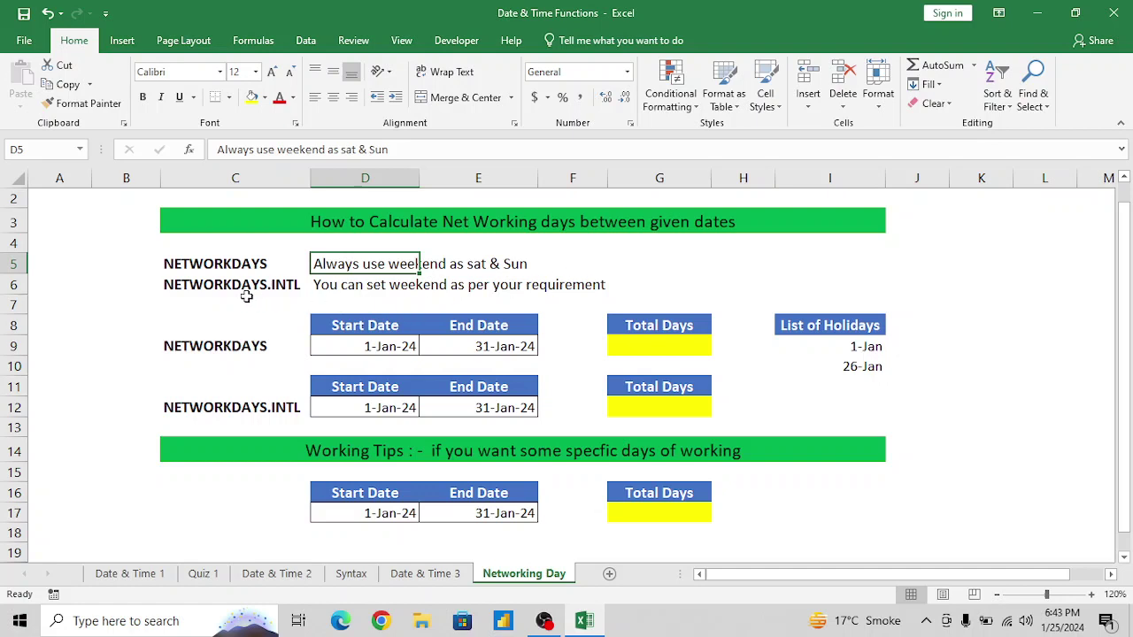
{"action": "left_click", "coordinate": [378, 285]}
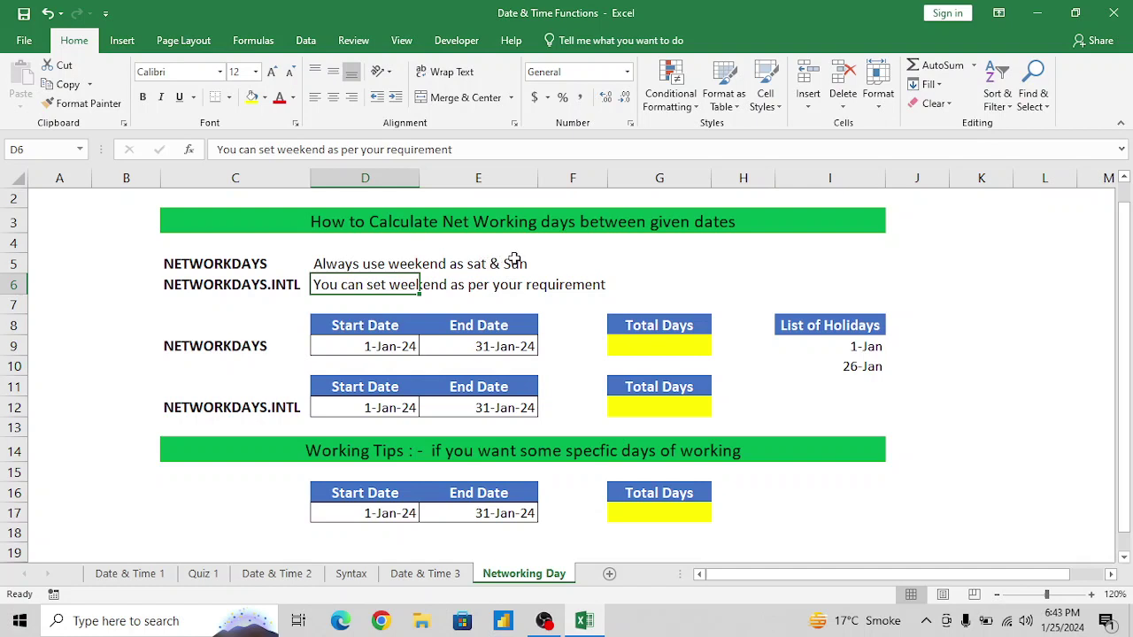
{"action": "left_click", "coordinate": [544, 263]}
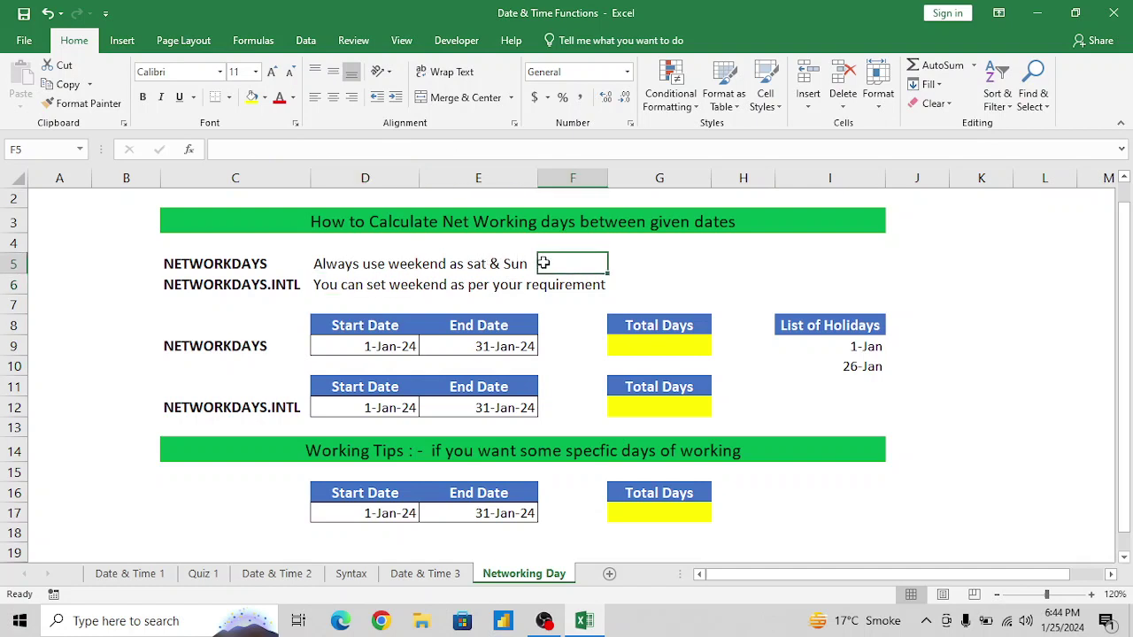
{"action": "left_click", "coordinate": [393, 285]}
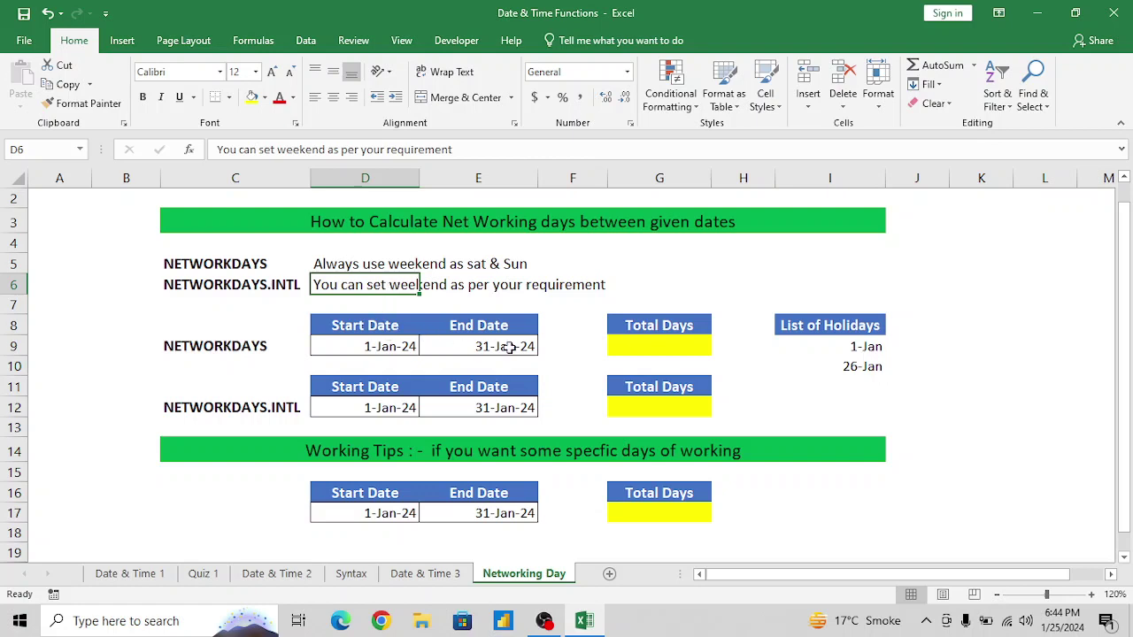
Enter =NETWORKDAYS(D9,E9) in G9 to count the working days between the start and end dates.
{"action": "left_click", "coordinate": [636, 346]}
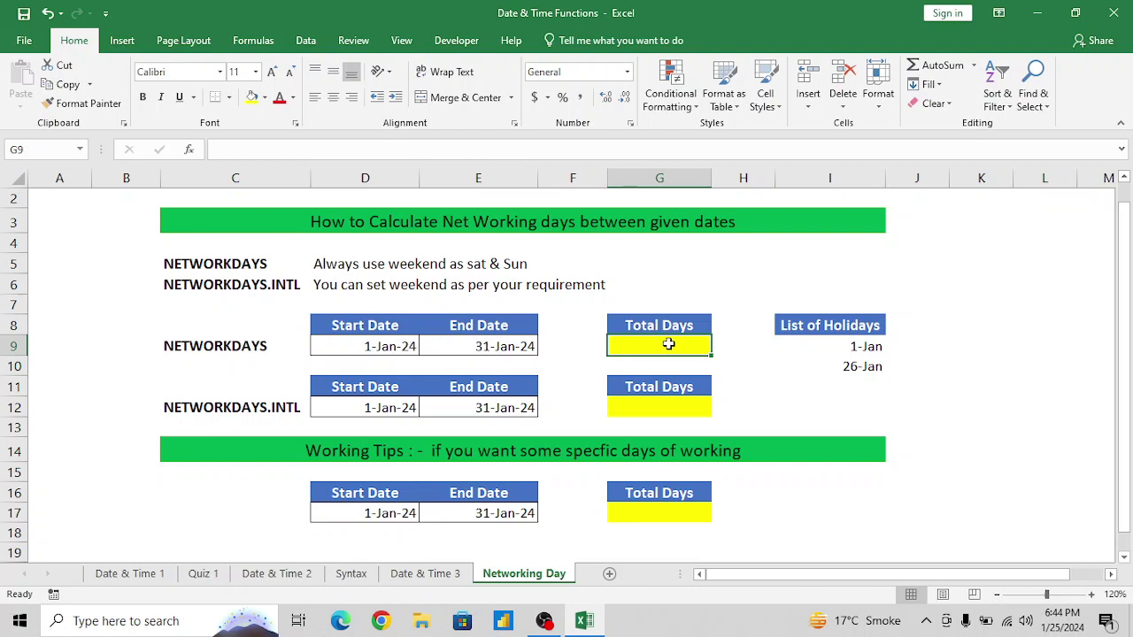
{"action": "type", "text": "=net"}
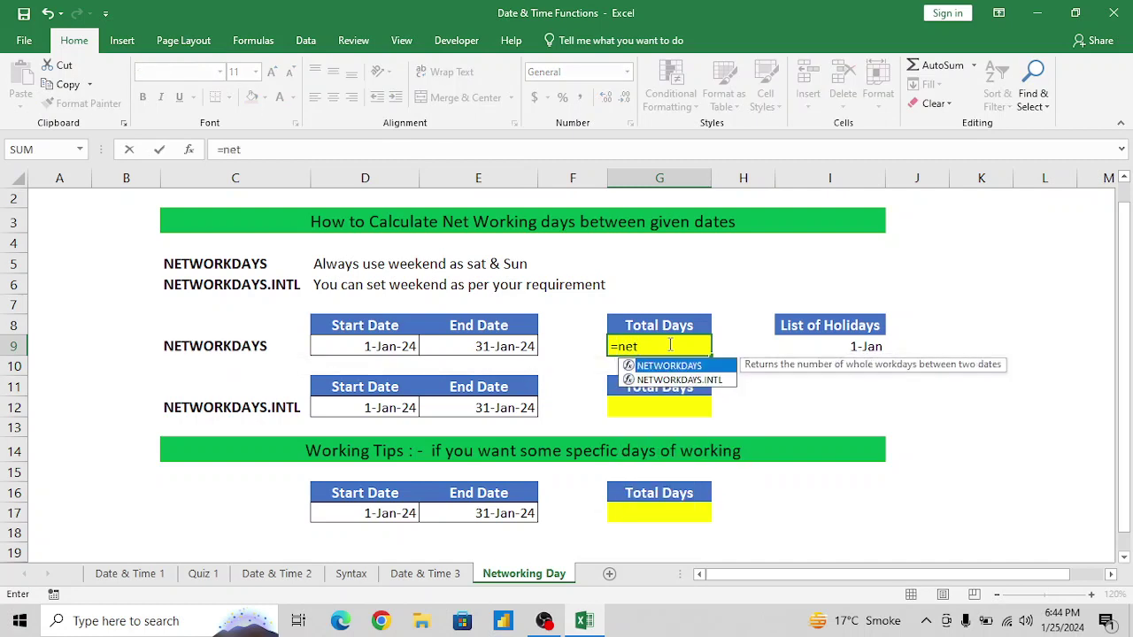
{"action": "key", "text": "Tab"}
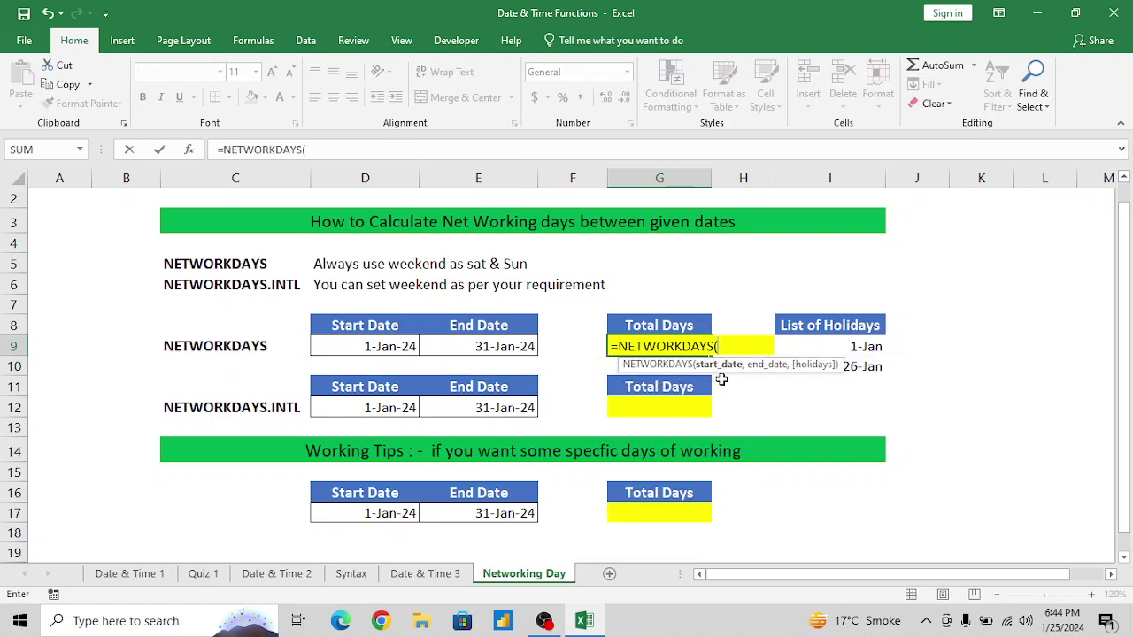
{"action": "left_click", "coordinate": [368, 345]}
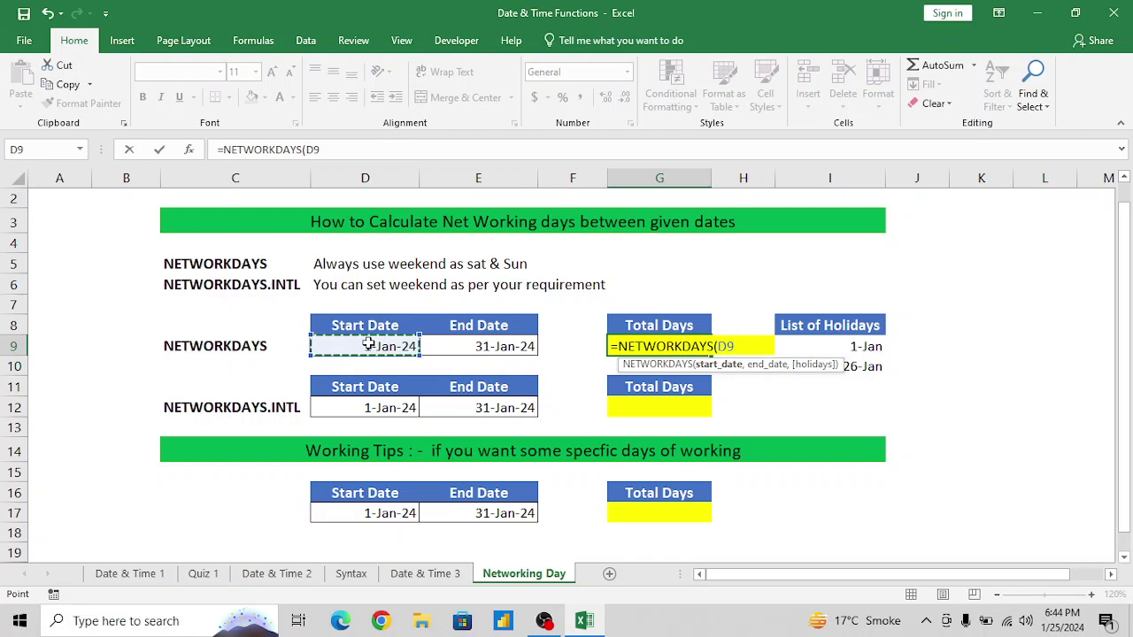
{"action": "type", "text": ","}
{"action": "left_click", "coordinate": [478, 346]}
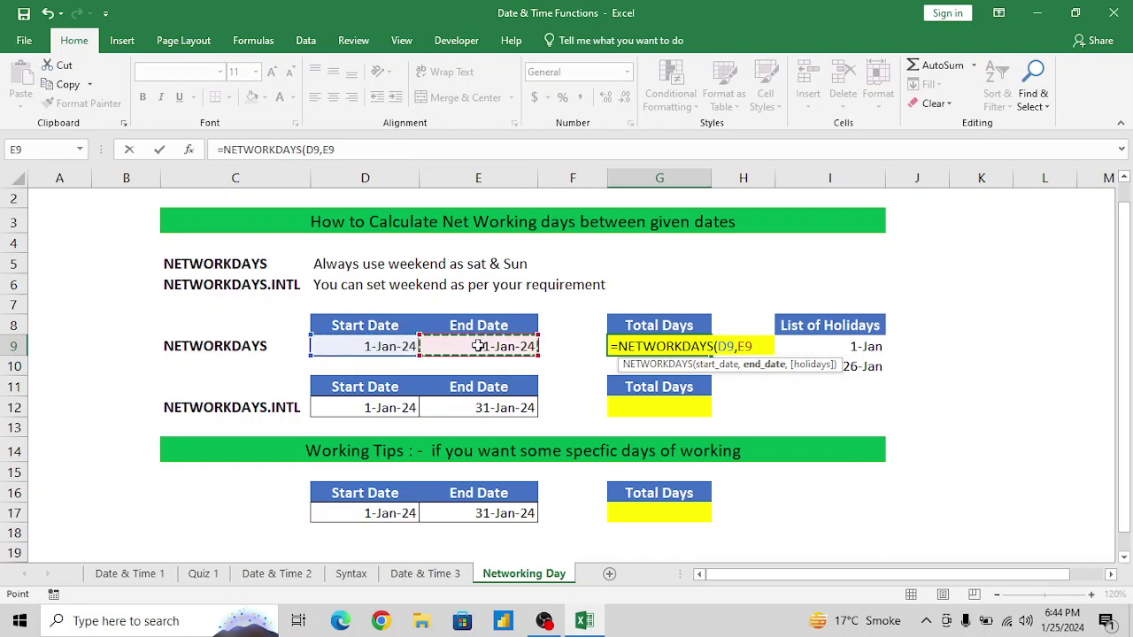
{"action": "type", "text": ")"}
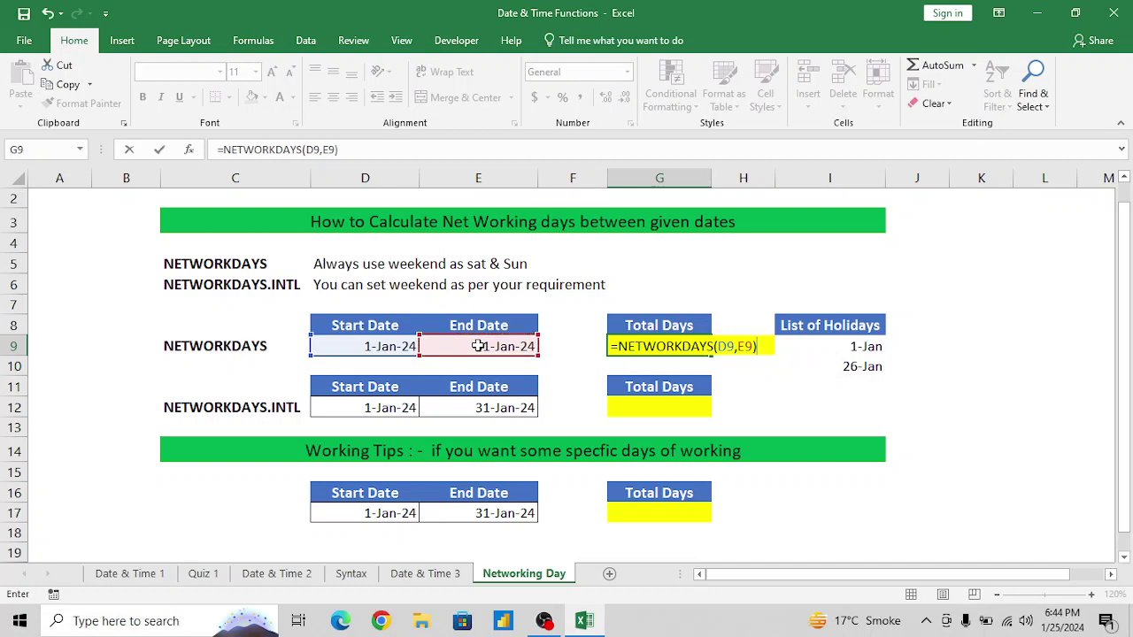
{"action": "key", "text": "Return"}
Check the total days in G9 against the January 2024 system calendar.
{"action": "left_click", "coordinate": [684, 347]}
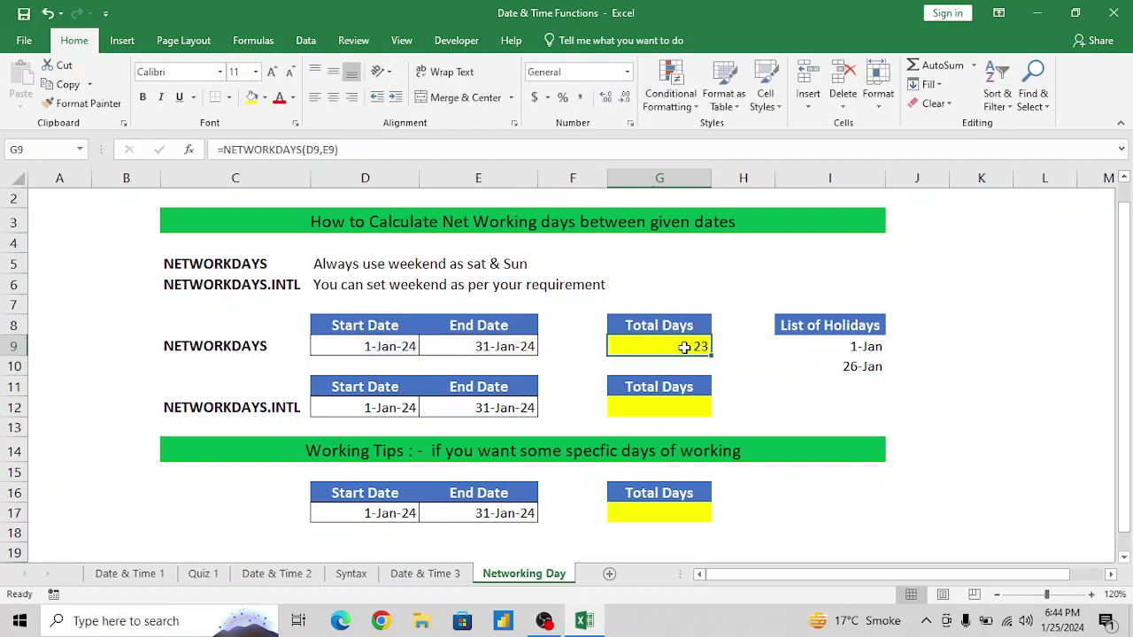
{"action": "left_click", "coordinate": [1067, 624]}
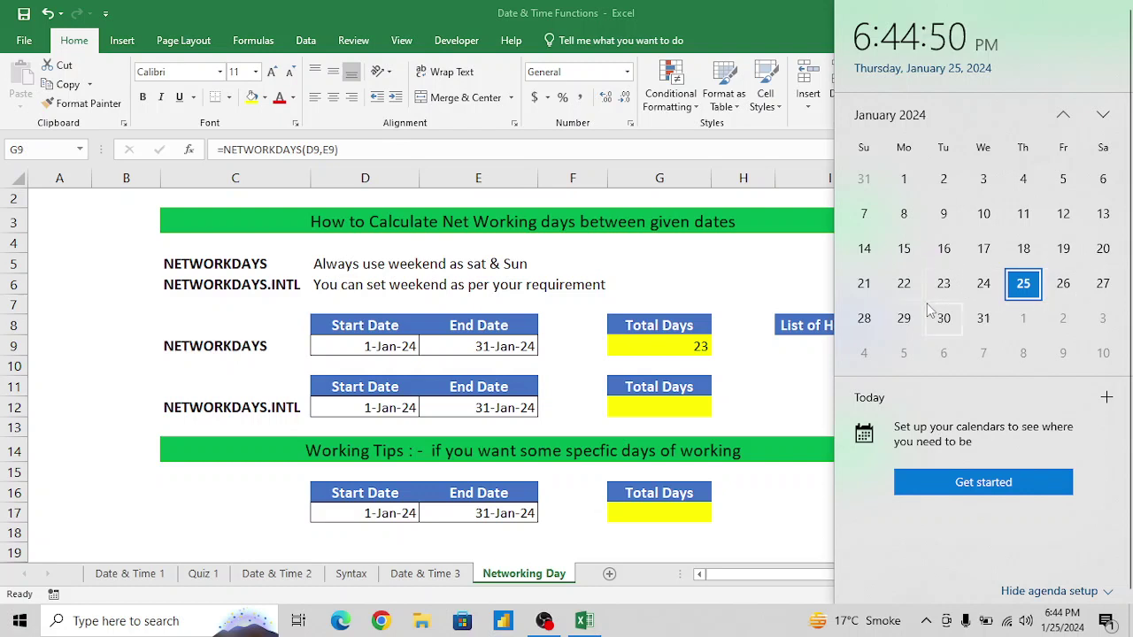
{"action": "left_click", "coordinate": [800, 353]}
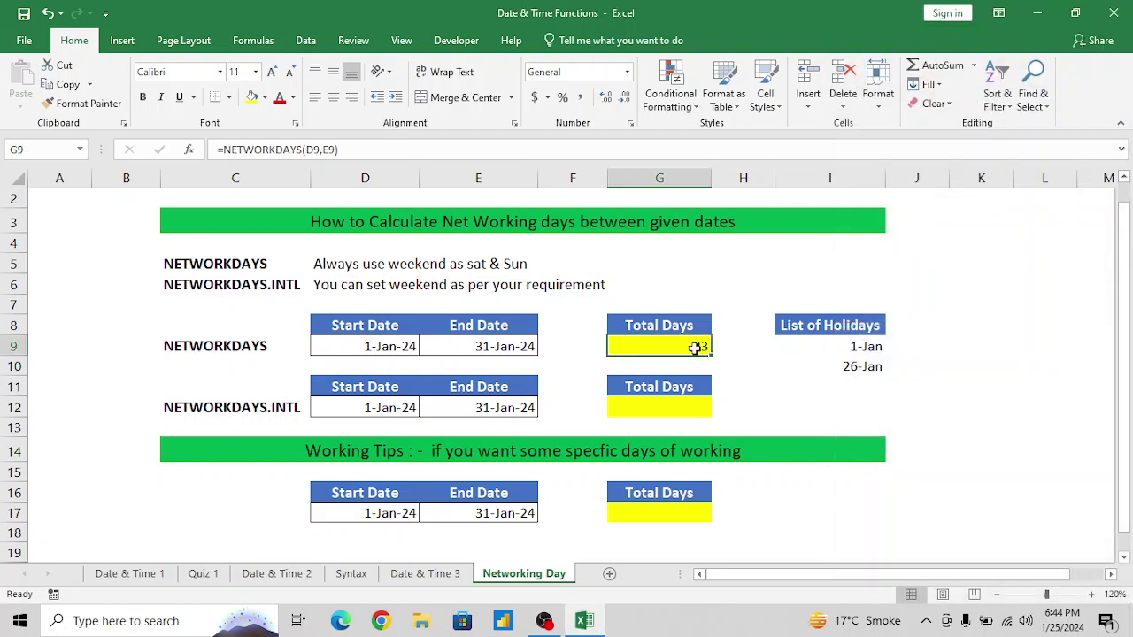
Extend the G9 formula with the holiday list, making it =NETWORKDAYS(D9,E9,I9:I10).
{"action": "left_click", "coordinate": [426, 150]}
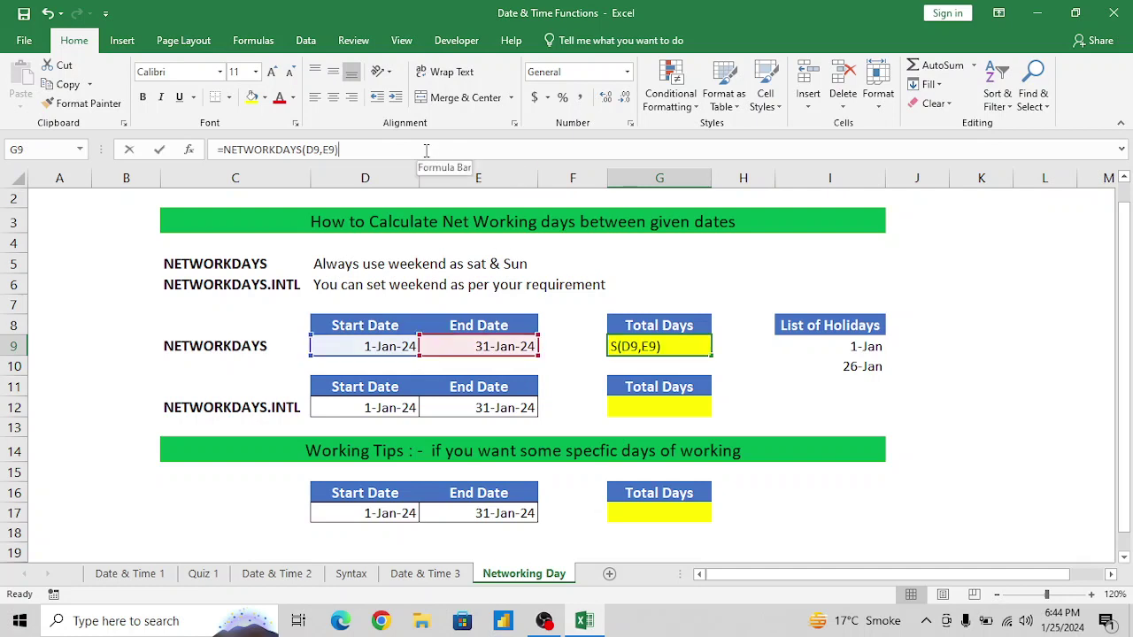
{"action": "key", "text": "BackSpace"}
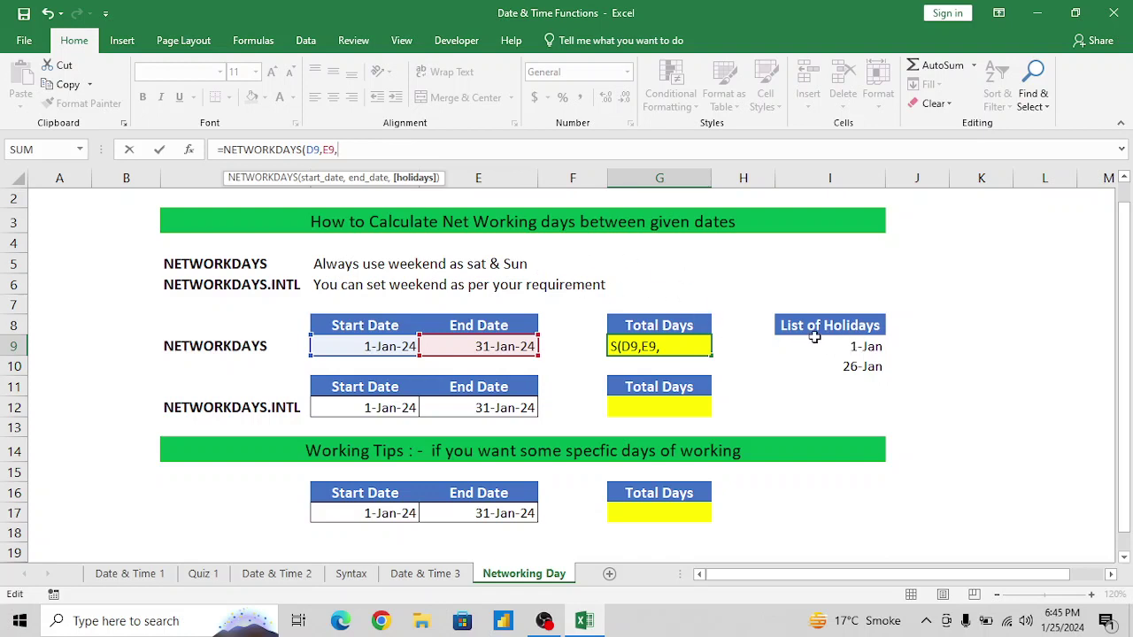
{"action": "left_click", "coordinate": [848, 345]}
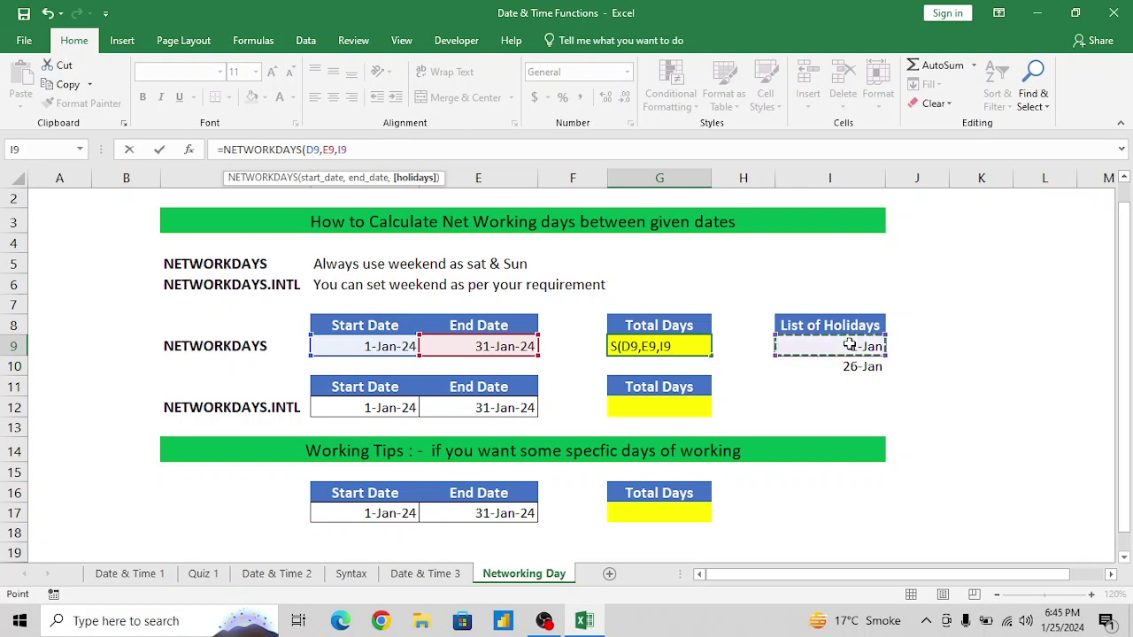
{"action": "key", "text": "shift+Down"}
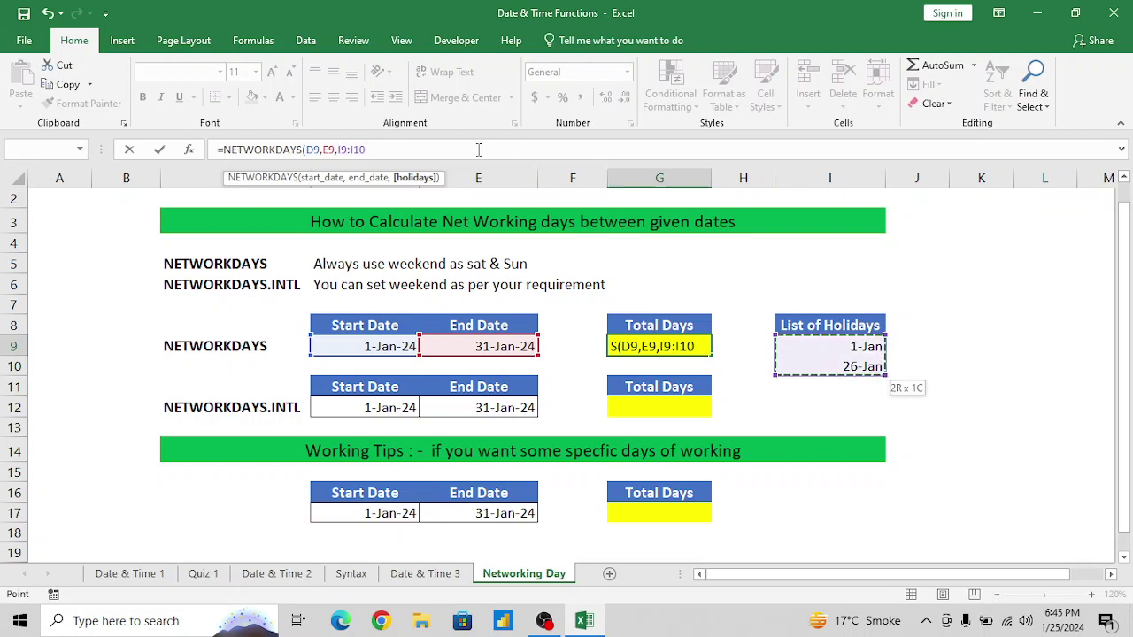
{"action": "type", "text": ")"}
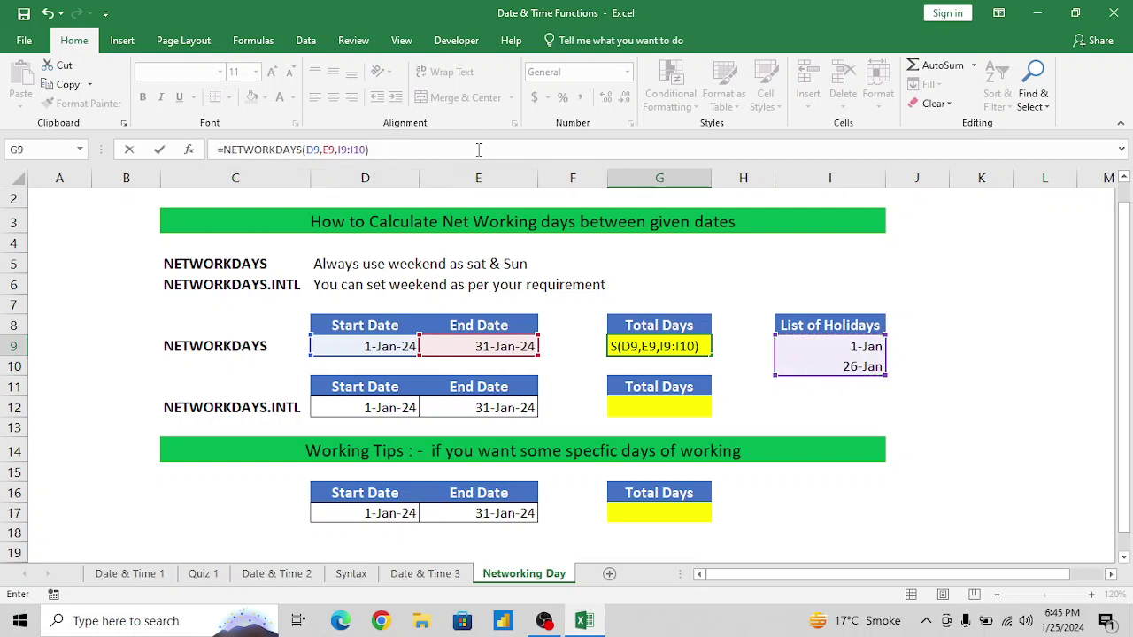
{"action": "key", "text": "Return"}
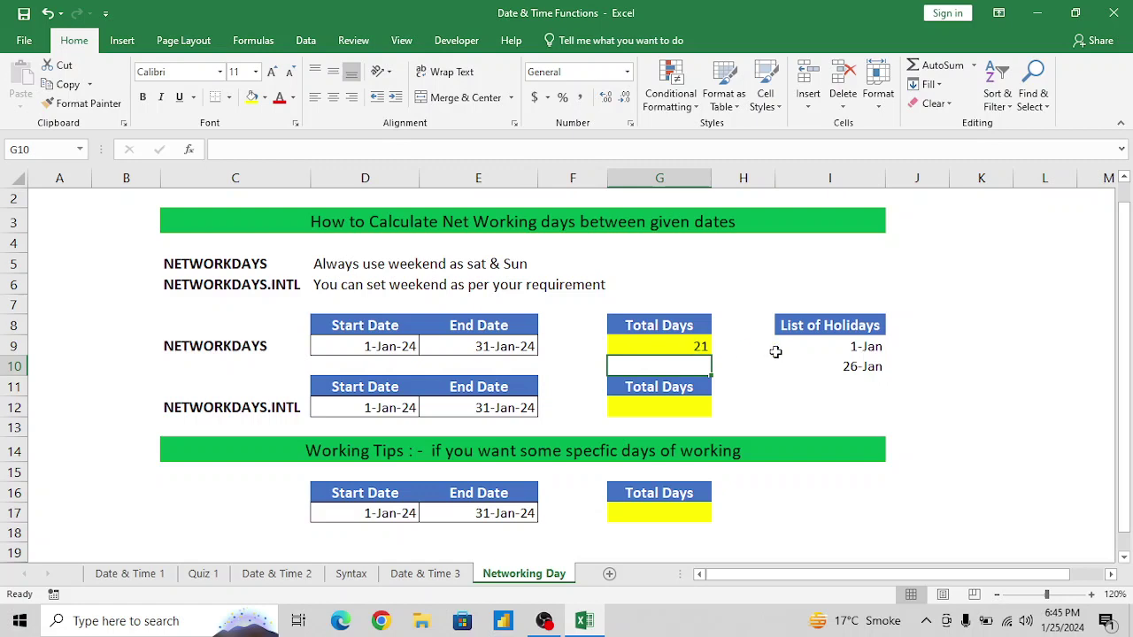
Check the weekday of the second listed holiday in I10 in the January 2024 system calendar.
{"action": "left_click", "coordinate": [850, 369]}
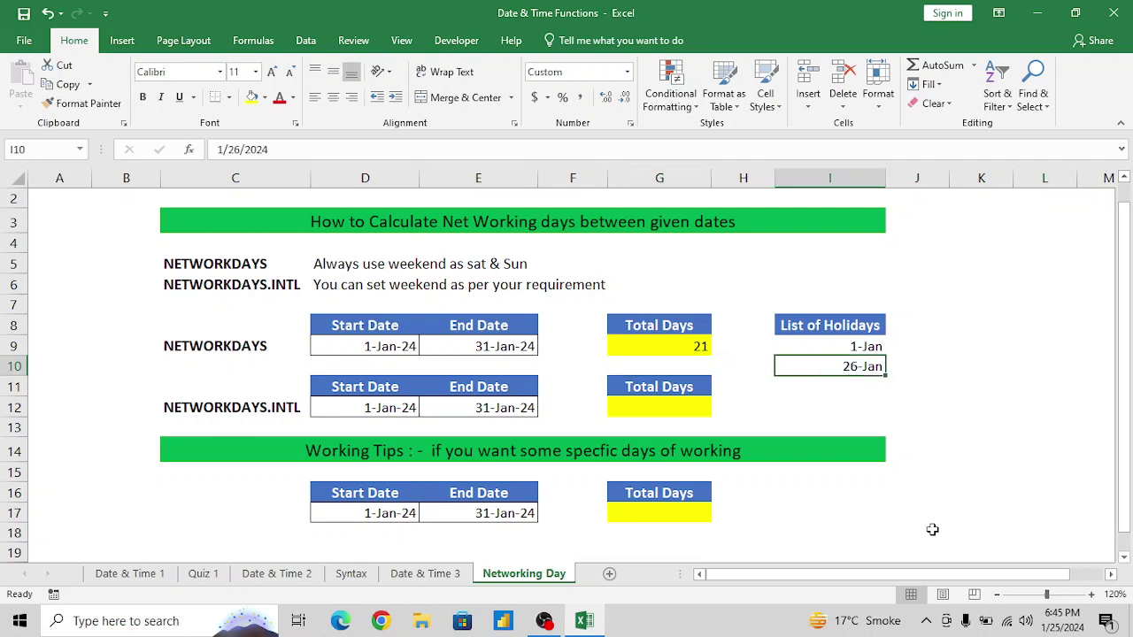
{"action": "left_click", "coordinate": [1053, 620]}
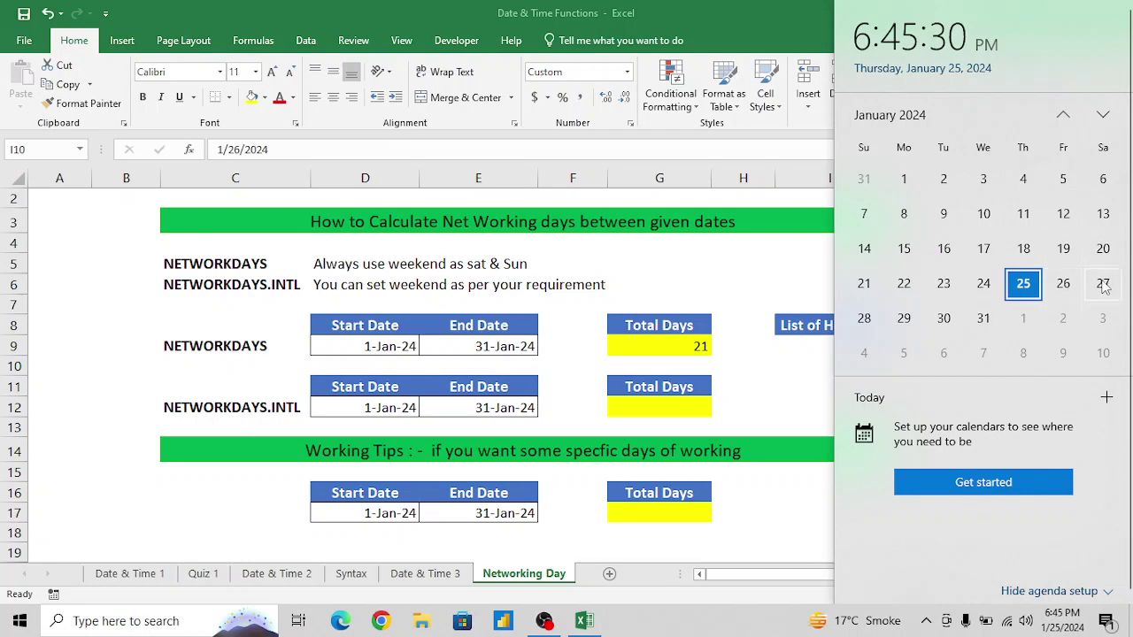
{"action": "left_click", "coordinate": [759, 350]}
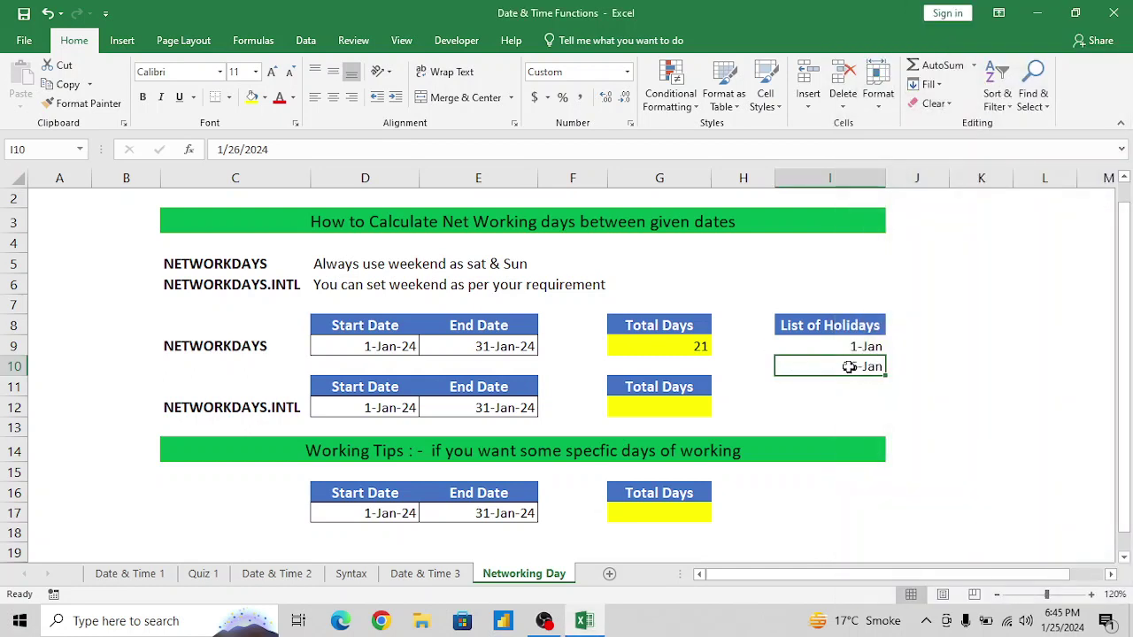
Change the second holiday date in I10 to 1/27/2024.
{"action": "left_click", "coordinate": [240, 148]}
{"action": "key", "text": "BackSpace"}
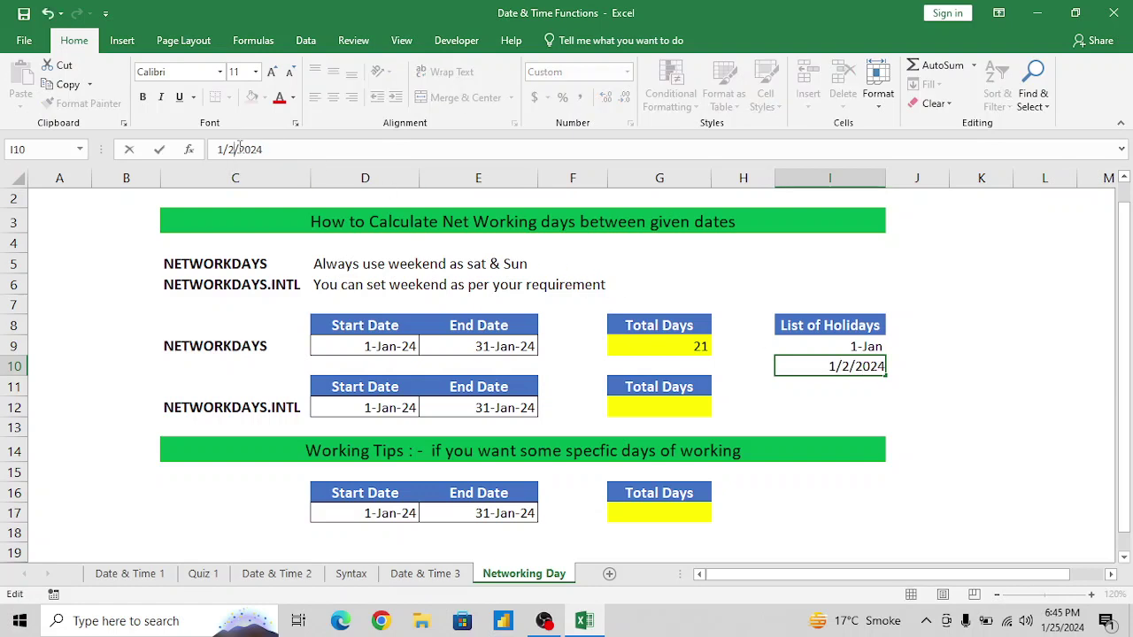
{"action": "type", "text": "7"}
{"action": "key", "text": "Return"}
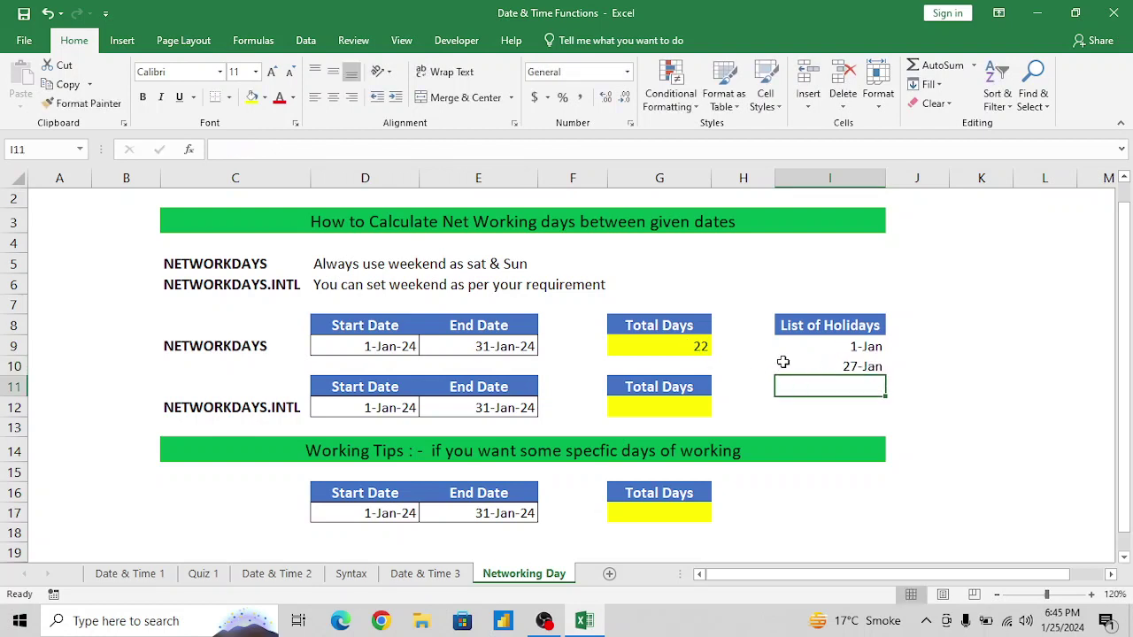
Set the second holiday date in I10 back to 1/26/2024.
{"action": "left_click", "coordinate": [838, 366]}
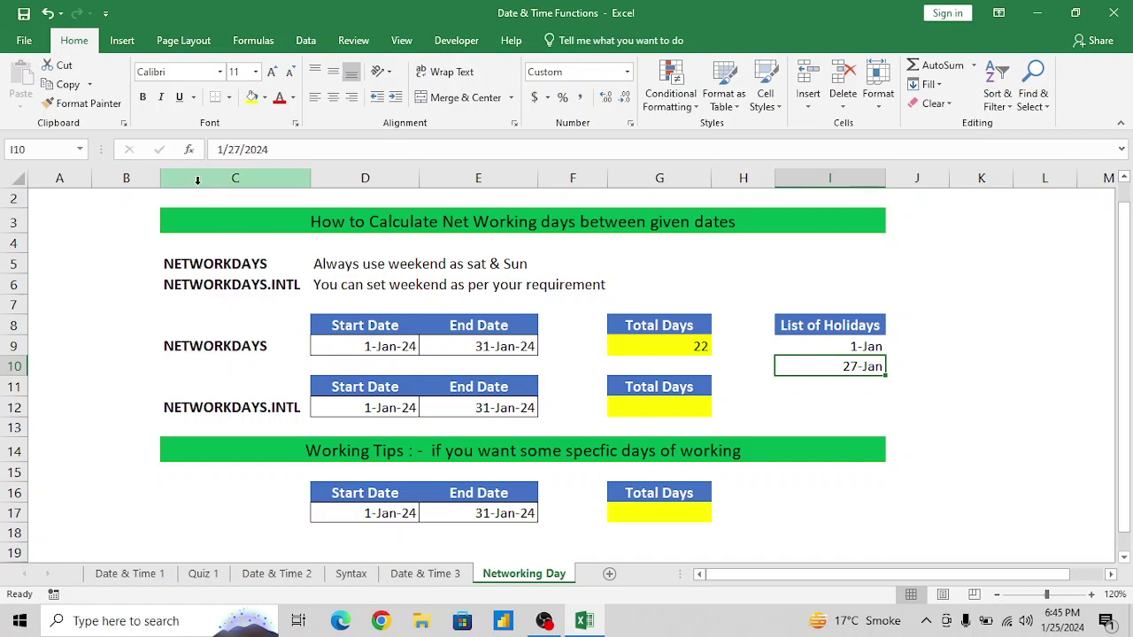
{"action": "left_click", "coordinate": [241, 149]}
{"action": "key", "text": "BackSpace"}
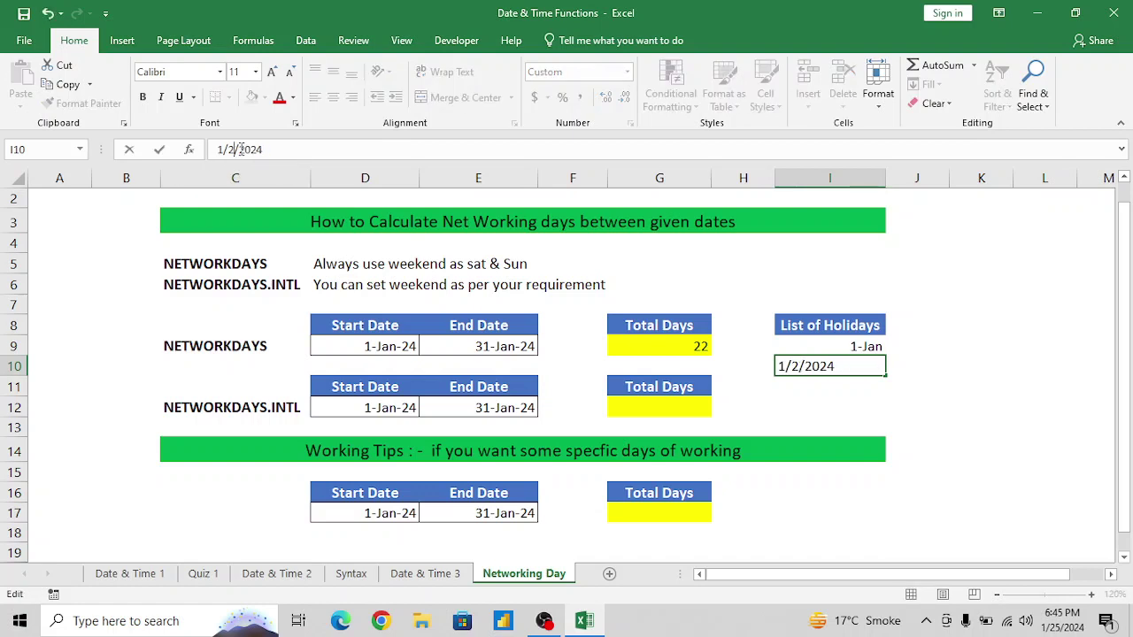
{"action": "type", "text": "6"}
{"action": "key", "text": "Return"}
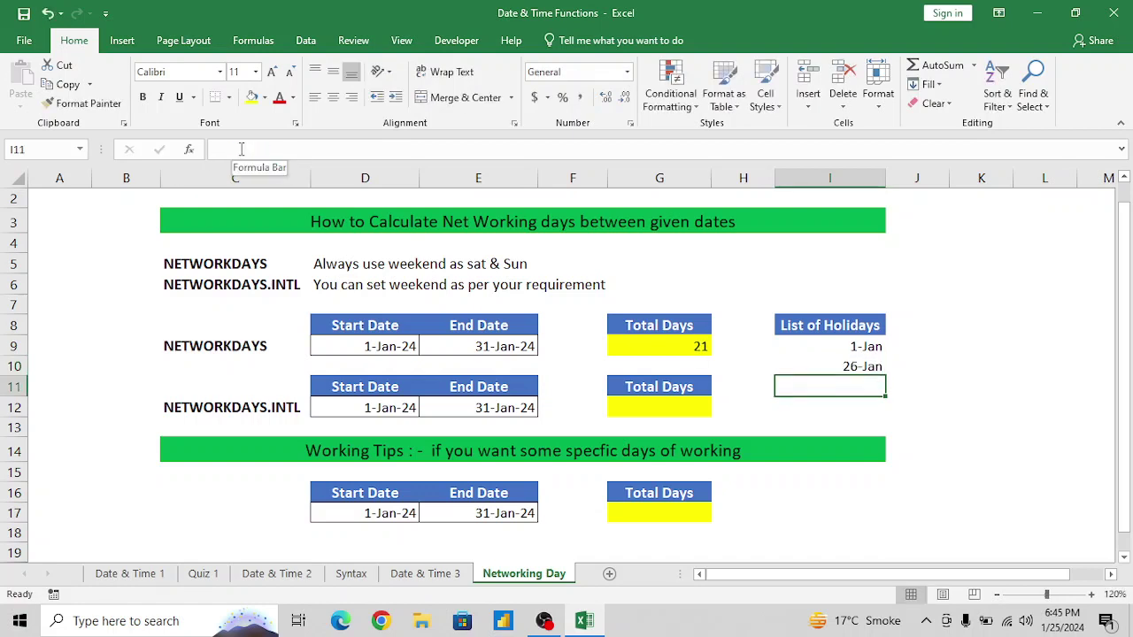
Review the NETWORKDAYS formula and its total days in G9.
{"action": "key", "text": "Left"}
{"action": "key", "text": "Left"}
{"action": "key", "text": "Left"}
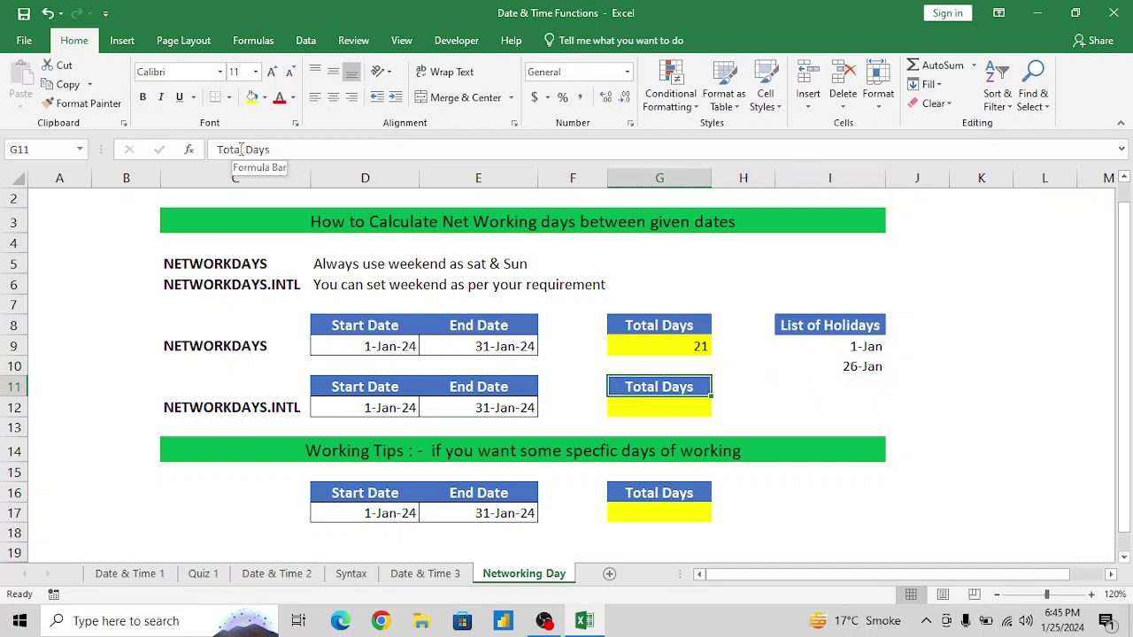
{"action": "key", "text": "Up"}
{"action": "key", "text": "Up"}
{"action": "key", "text": "Right"}
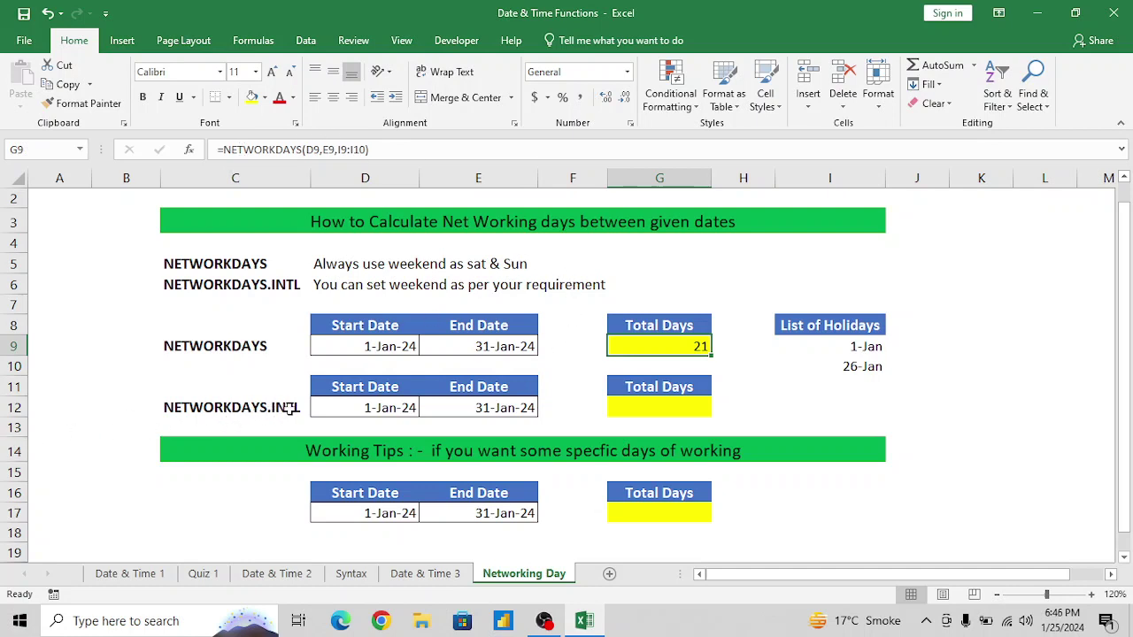
Start a NETWORKDAYS.INTL formula in G12 with D12 as the start date and E12 as the end date.
{"action": "left_click", "coordinate": [635, 409]}
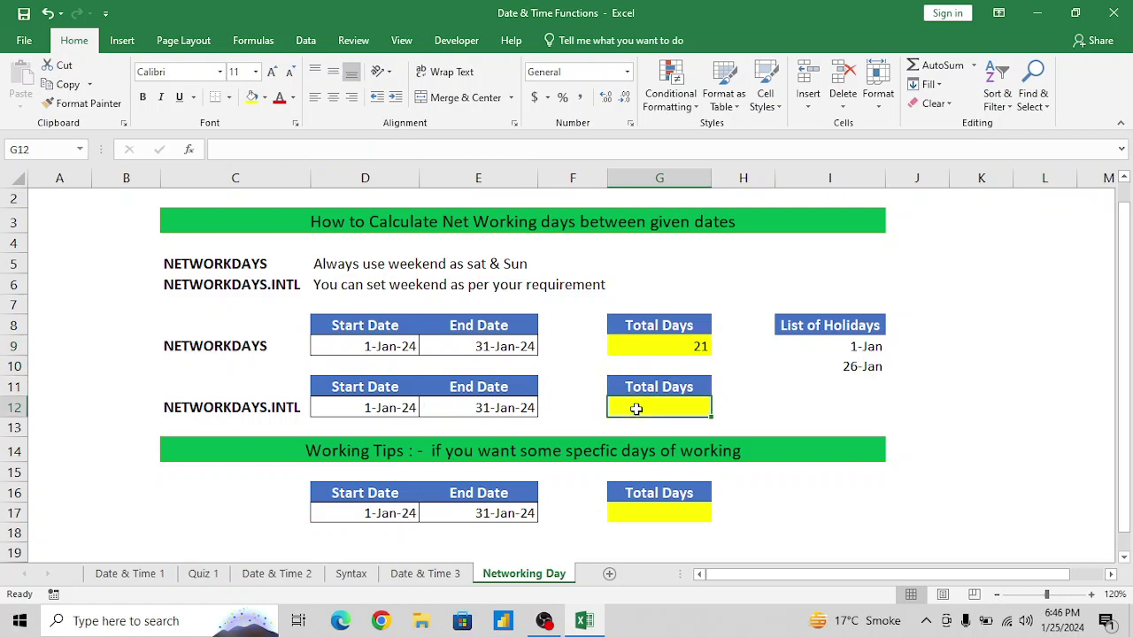
{"action": "type", "text": "=net"}
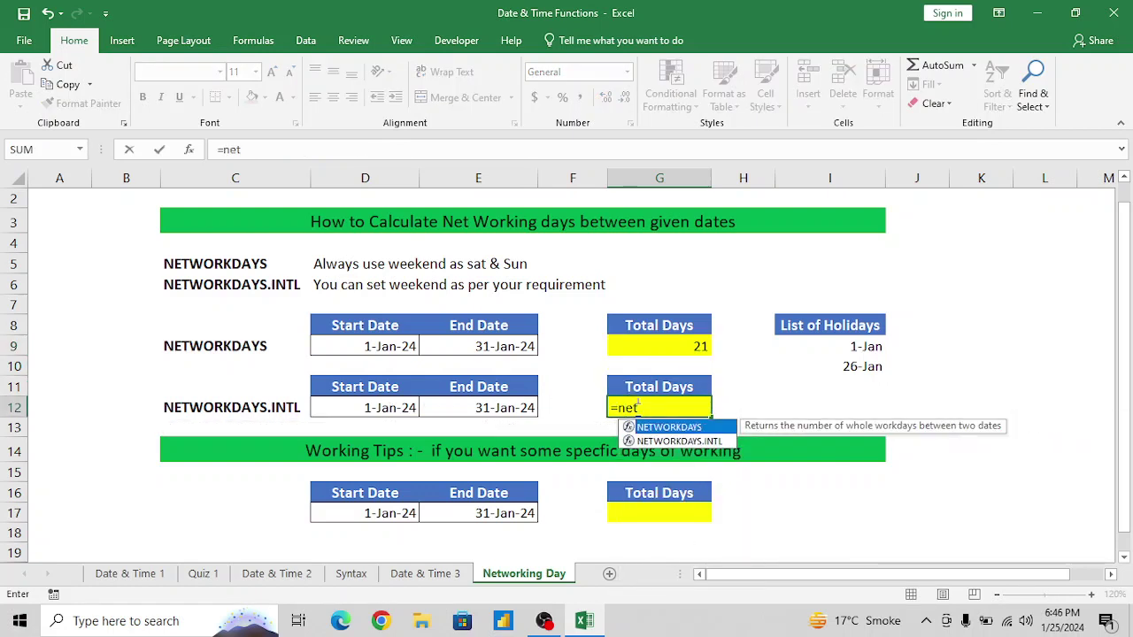
{"action": "key", "text": "Down"}
{"action": "key", "text": "Tab"}
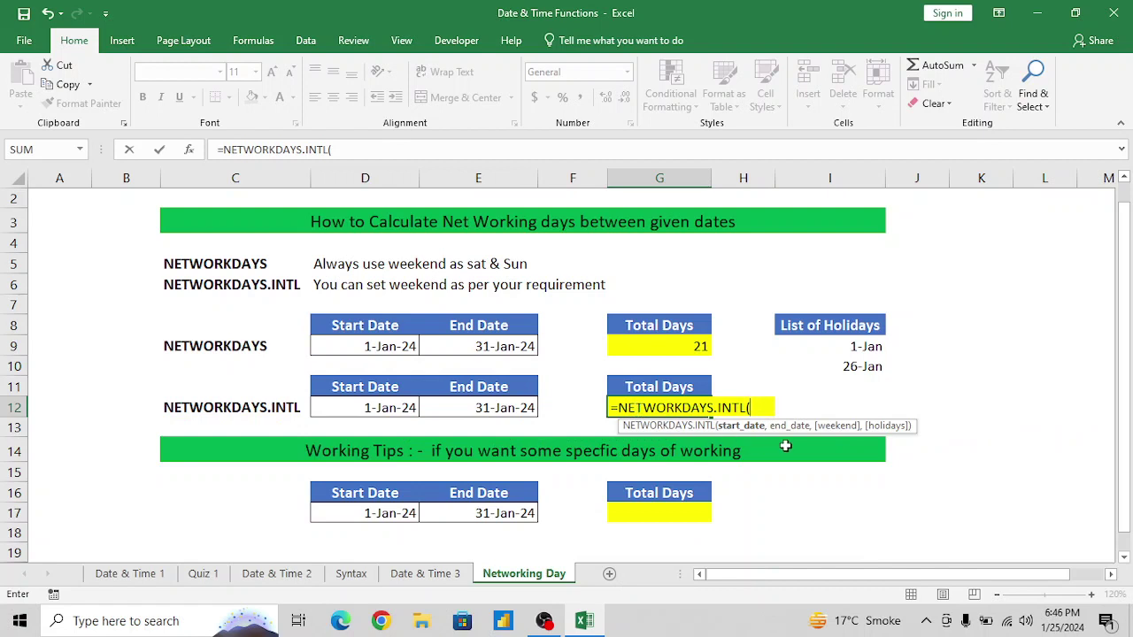
{"action": "left_click", "coordinate": [389, 407]}
{"action": "type", "text": ","}
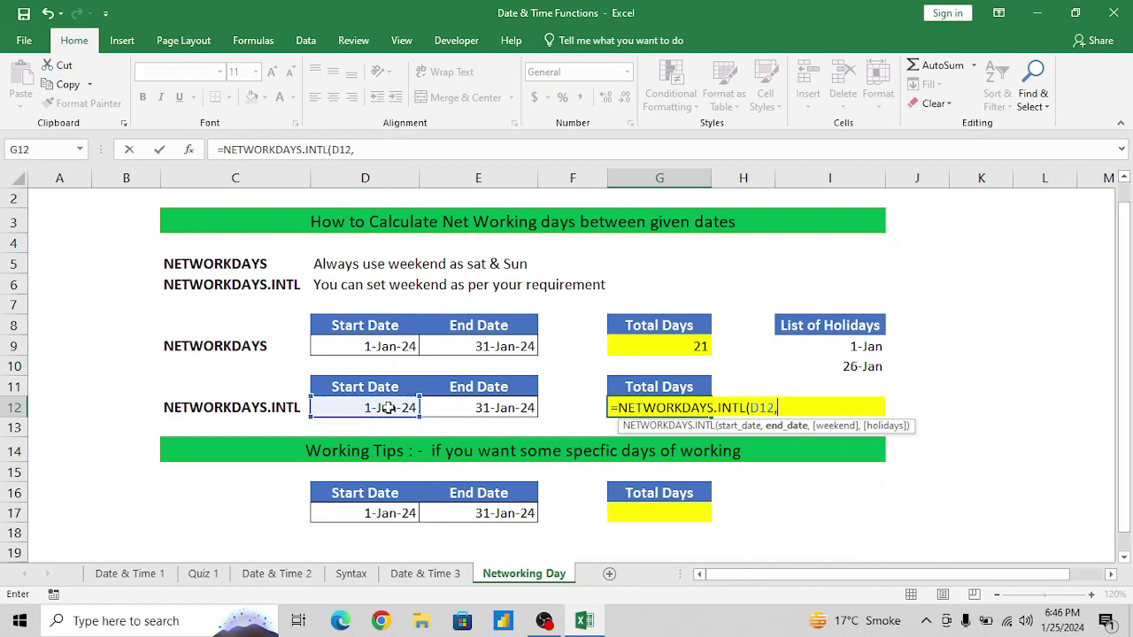
{"action": "left_click", "coordinate": [474, 406]}
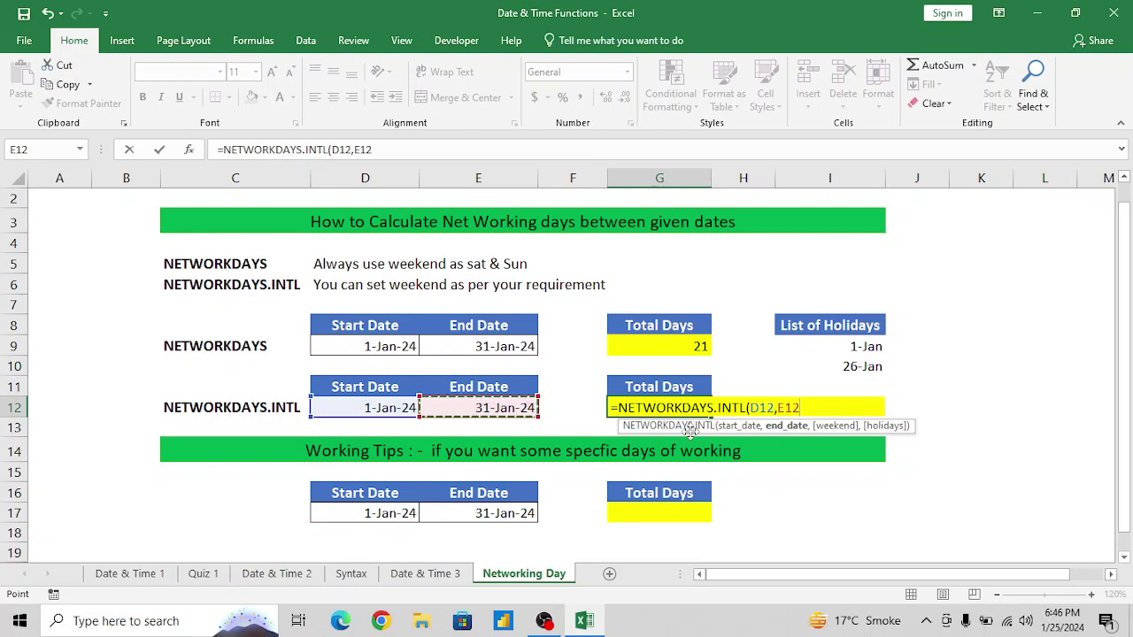
{"action": "type", "text": ","}
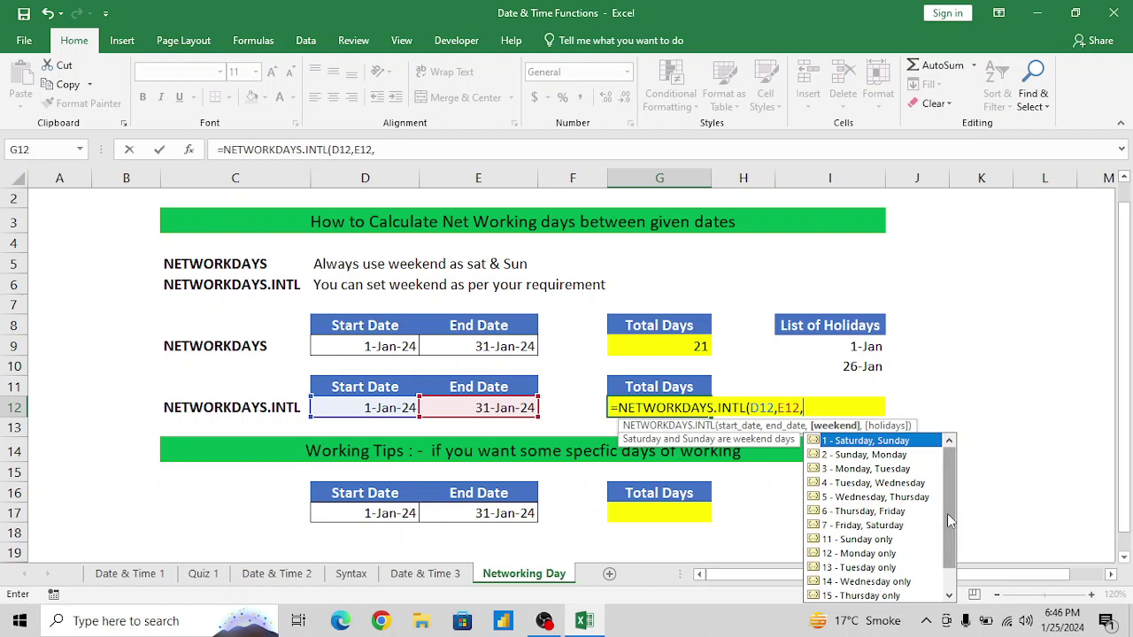
Complete the G12 formula with weekend option 1 - Saturday, Sunday and the holiday range I9:I10.
{"action": "left_click_drag", "start_coordinate": [947, 513], "coordinate": [949, 540]}
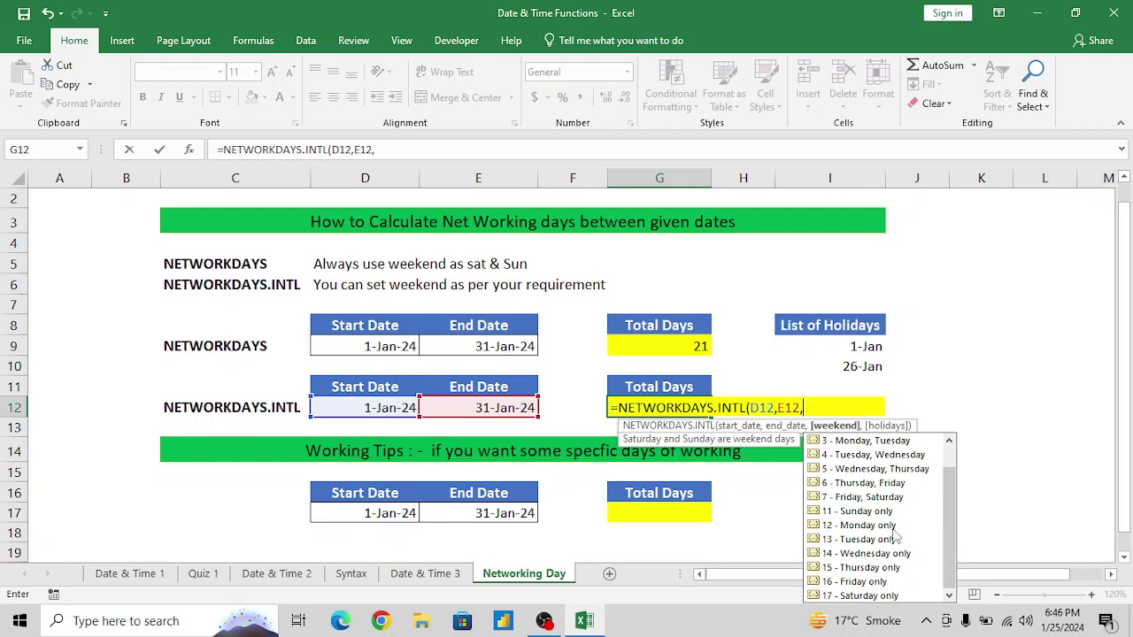
{"action": "left_click_drag", "start_coordinate": [950, 534], "coordinate": [950, 489]}
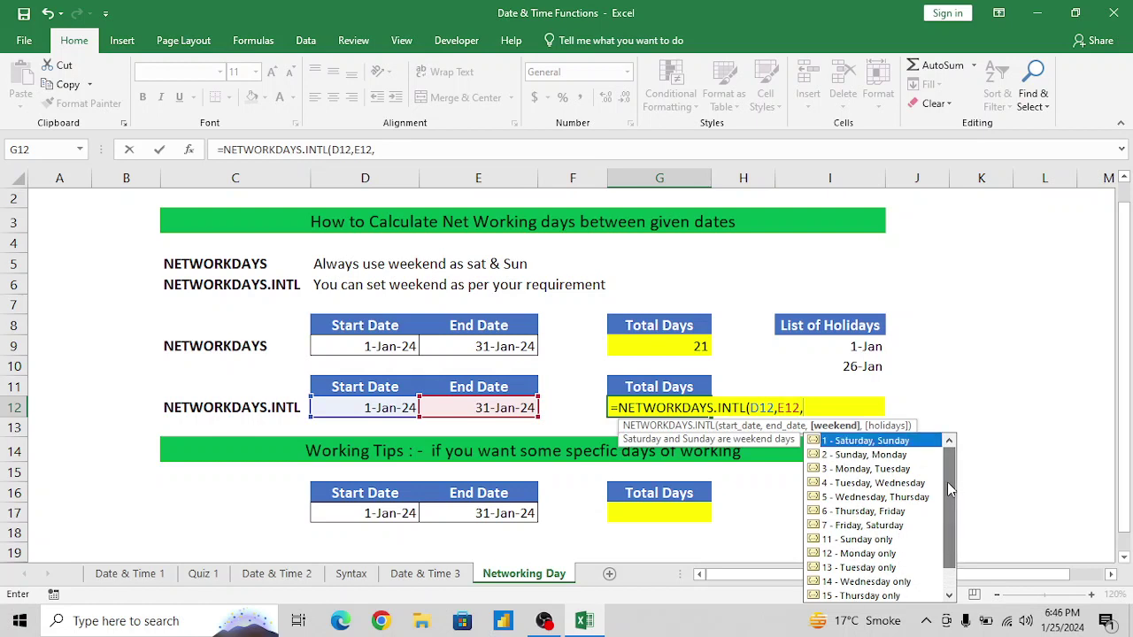
{"action": "double_click", "coordinate": [834, 442]}
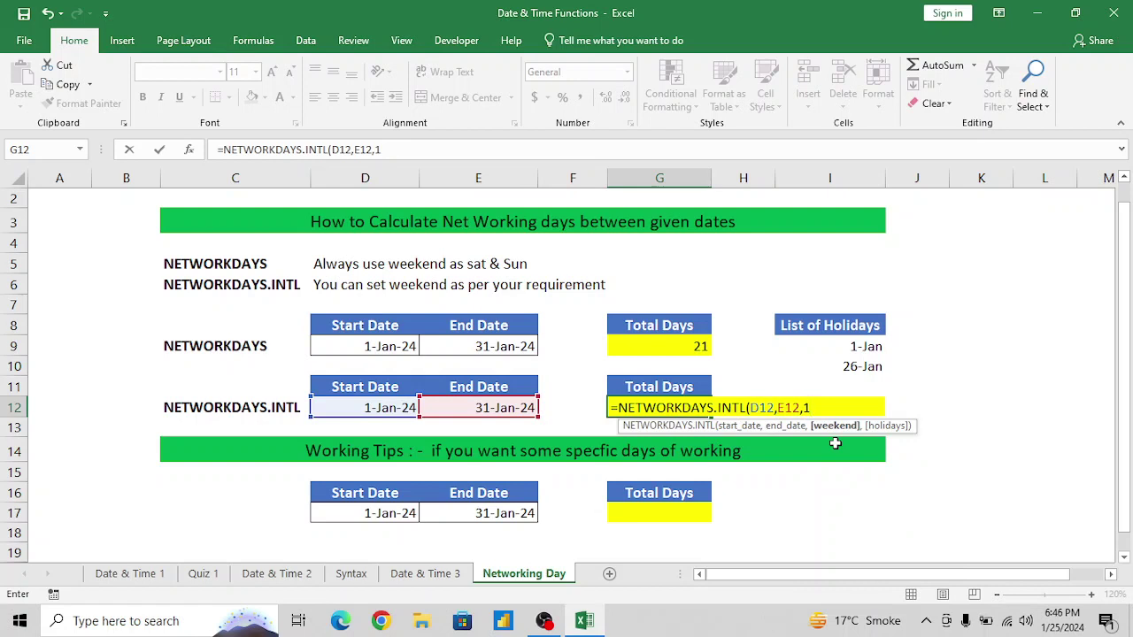
{"action": "type", "text": ","}
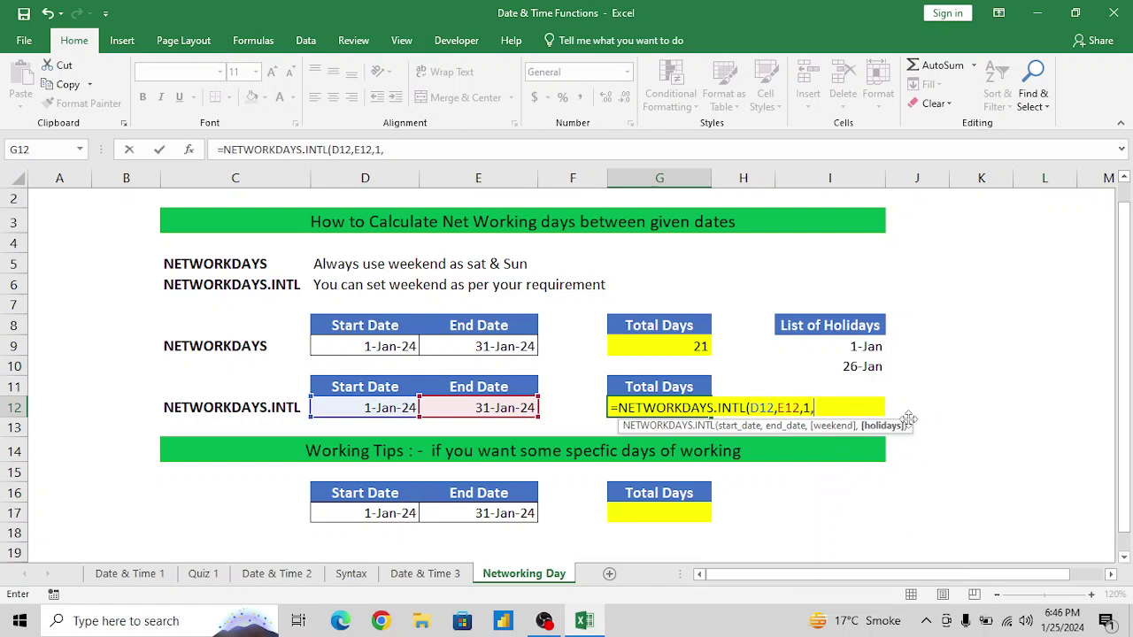
{"action": "left_click", "coordinate": [866, 347]}
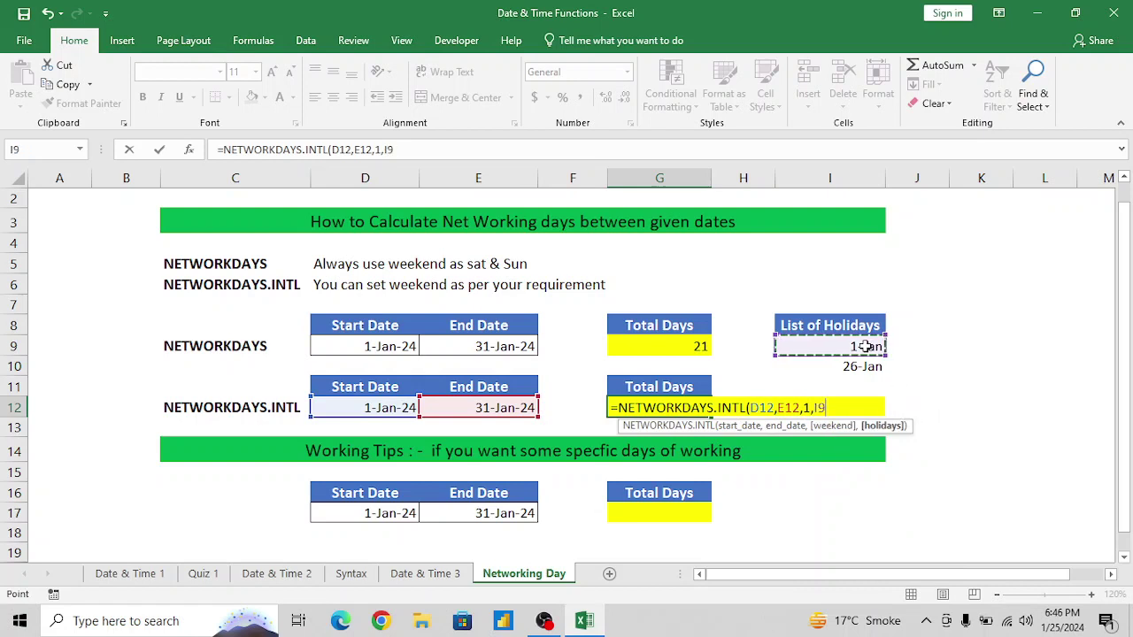
{"action": "key", "text": "shift+Down"}
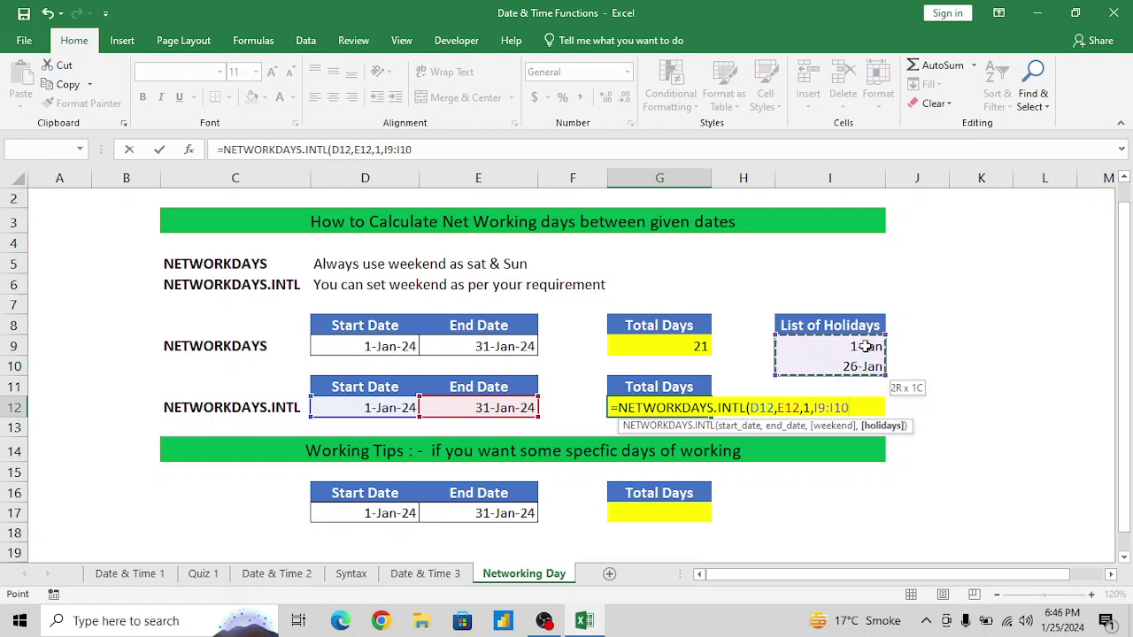
{"action": "type", "text": ")"}
{"action": "key", "text": "Return"}
{"action": "key", "text": "Up"}
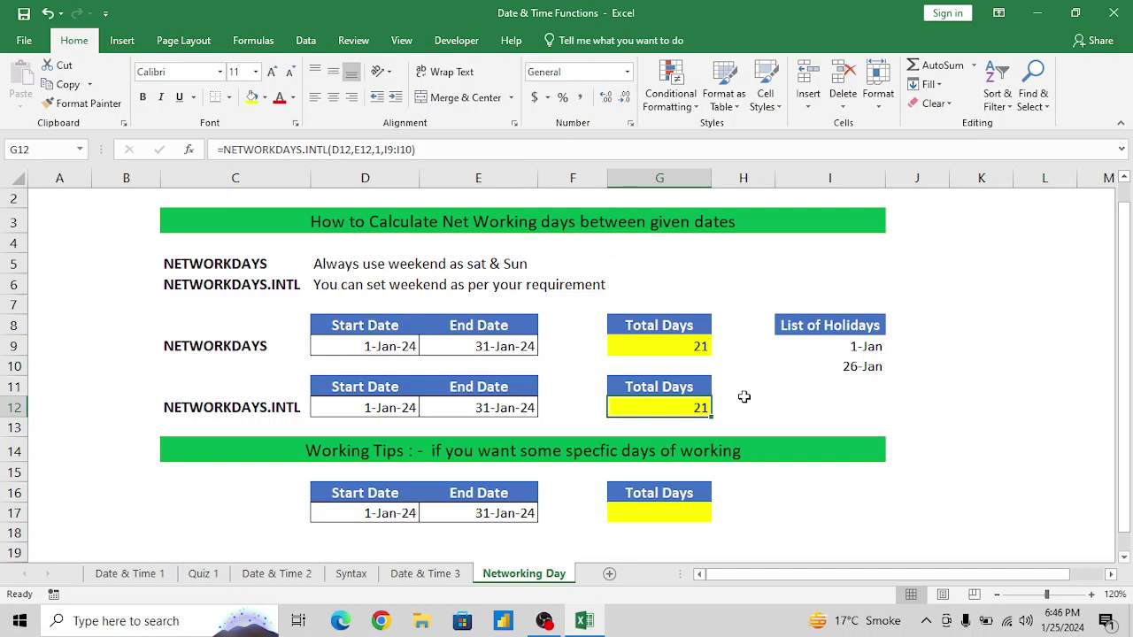
Replace the formula in G12 with a new NETWORKDAYS.INTL using start date D12 and end date E12.
{"action": "type", "text": "=net"}
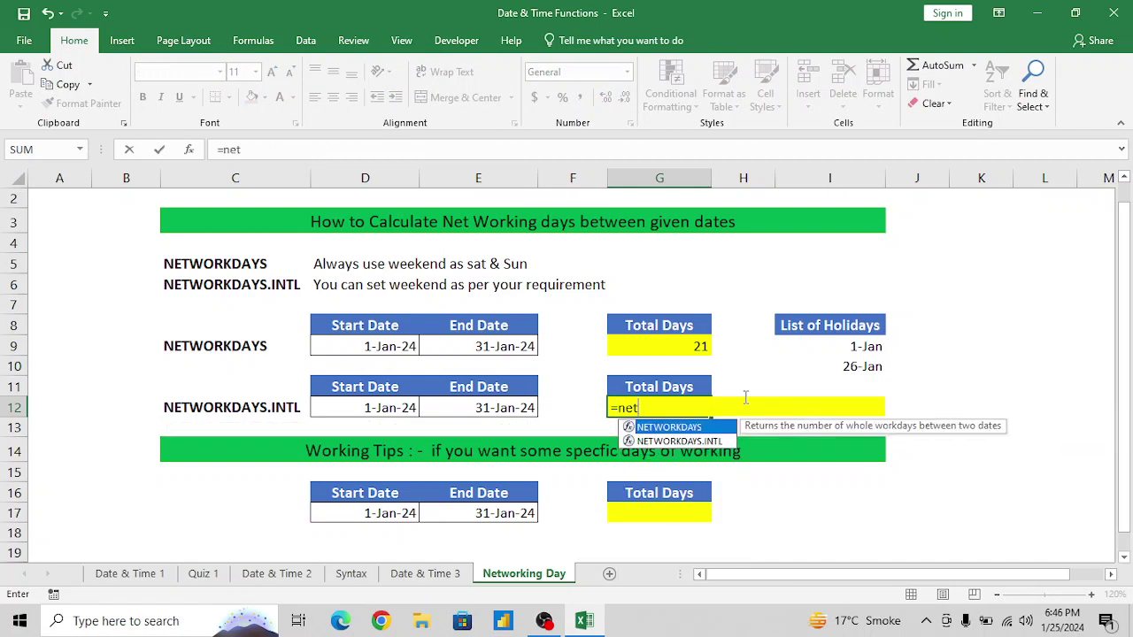
{"action": "key", "text": "Down"}
{"action": "key", "text": "Tab"}
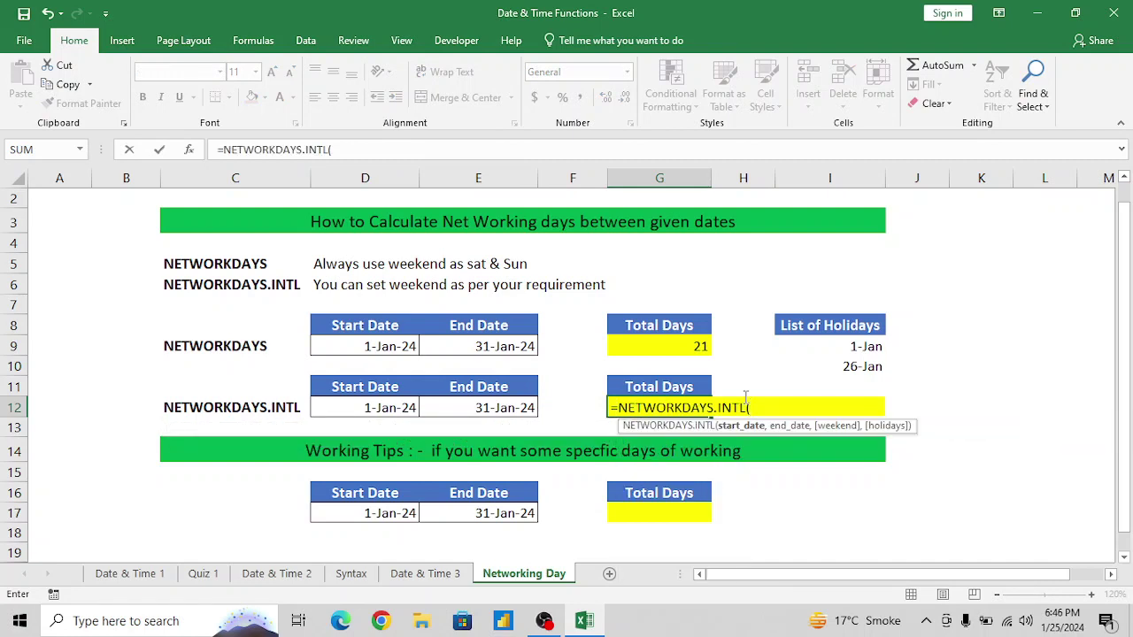
{"action": "left_click", "coordinate": [354, 409]}
{"action": "type", "text": ","}
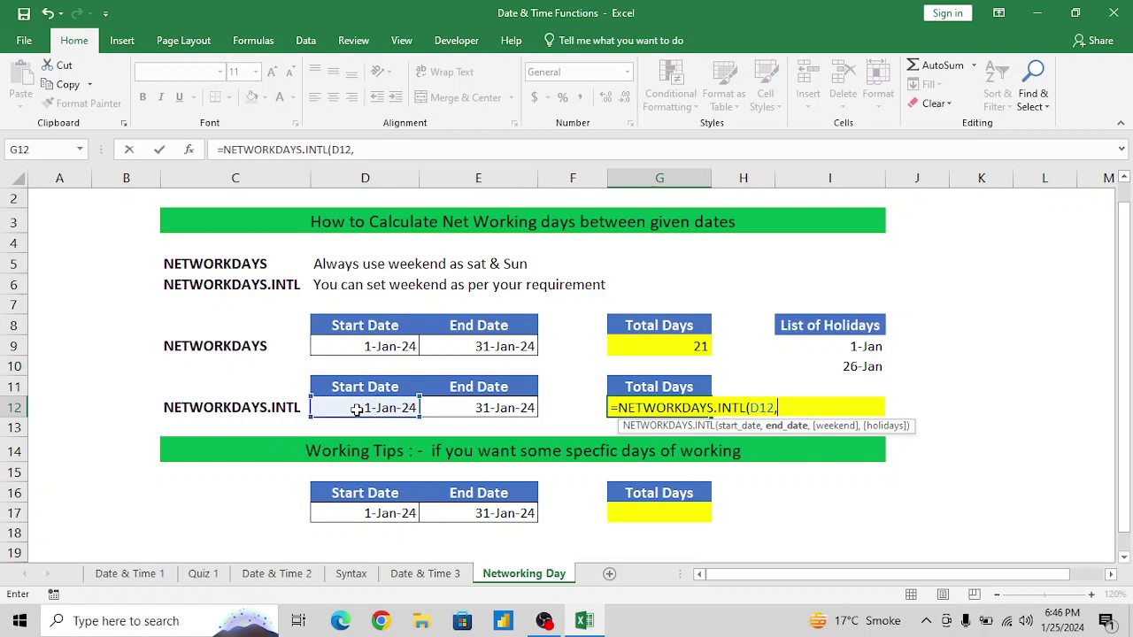
{"action": "left_click", "coordinate": [460, 406]}
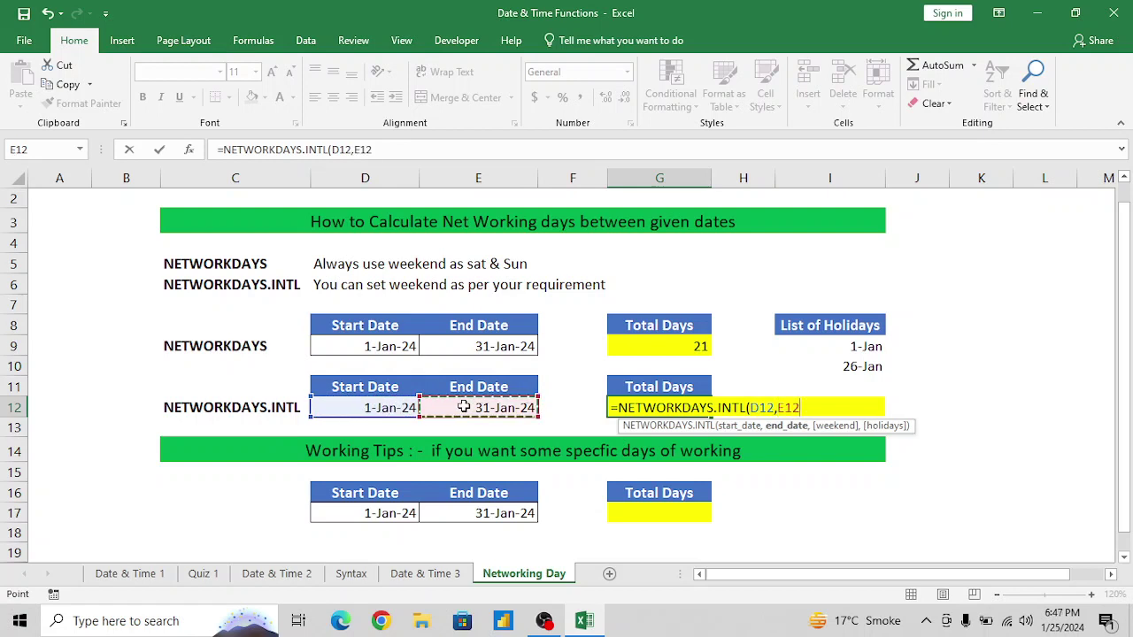
{"action": "type", "text": ","}
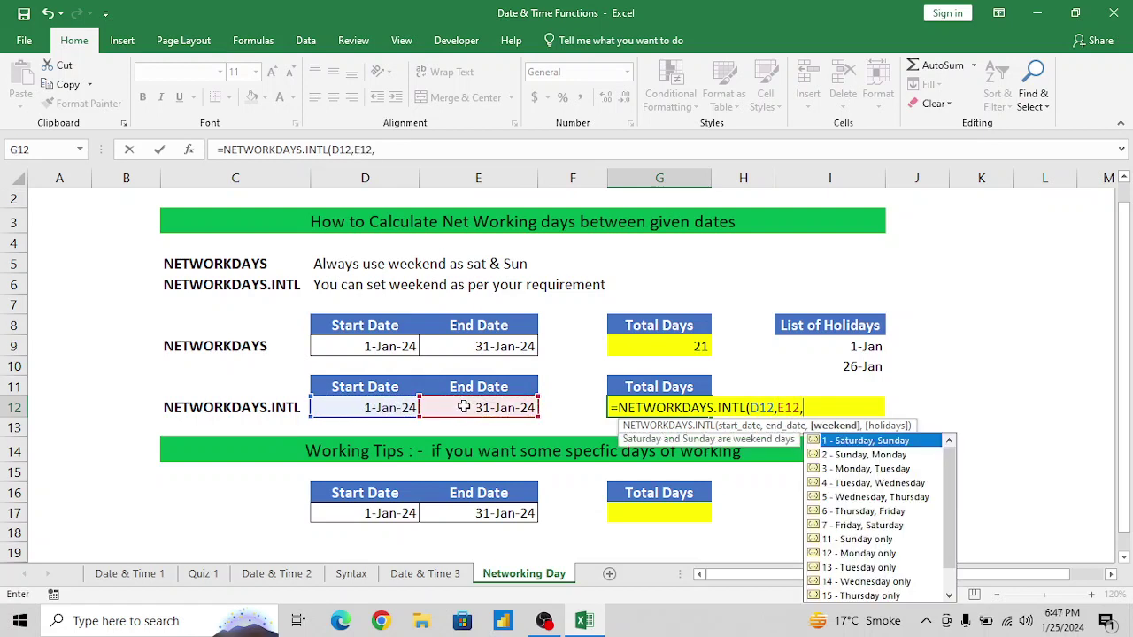
Finish the G12 formula with weekend option 7 - Friday, Saturday and the holidays in I9:I10.
{"action": "key", "text": "Down"}
{"action": "key", "text": "Down"}
{"action": "key", "text": "Down"}
{"action": "key", "text": "Down"}
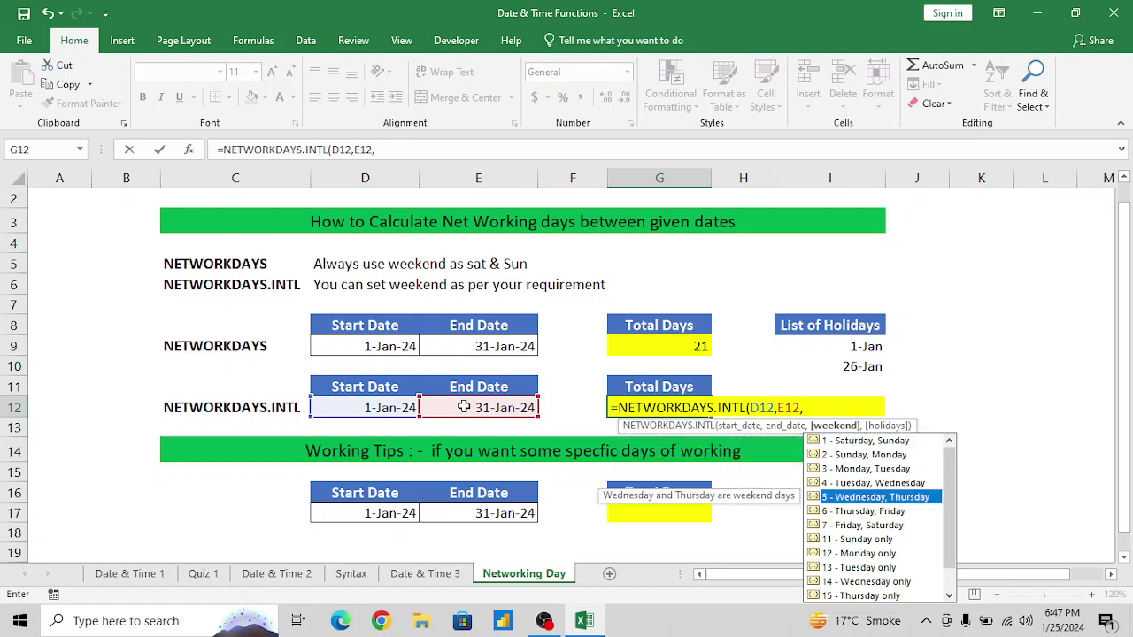
{"action": "key", "text": "Down"}
{"action": "key", "text": "Down"}
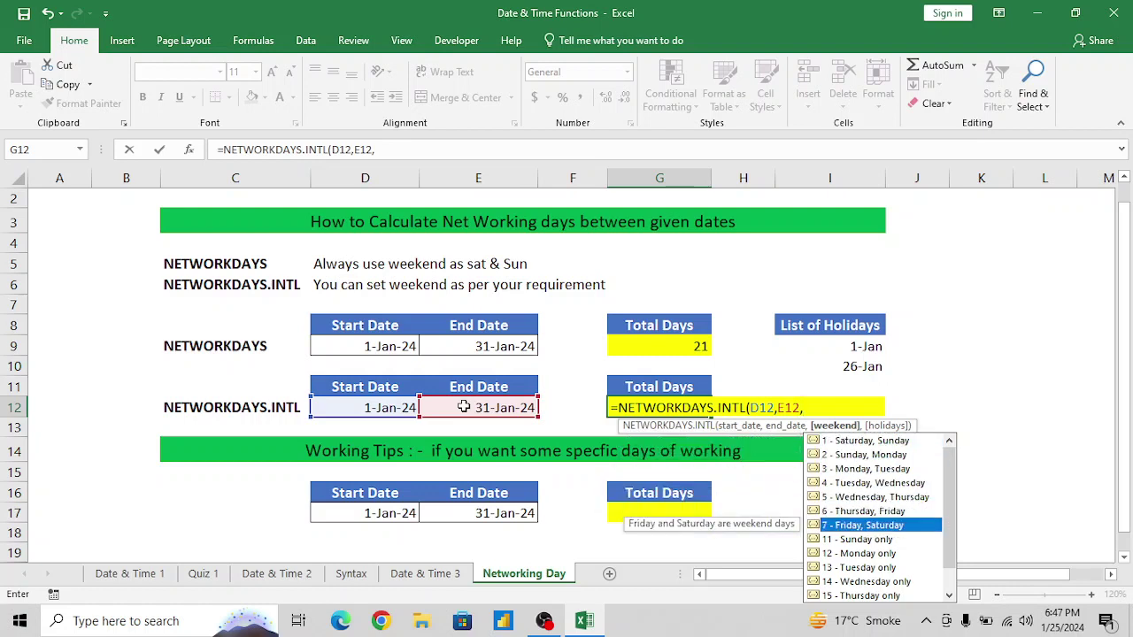
{"action": "key", "text": "Tab"}
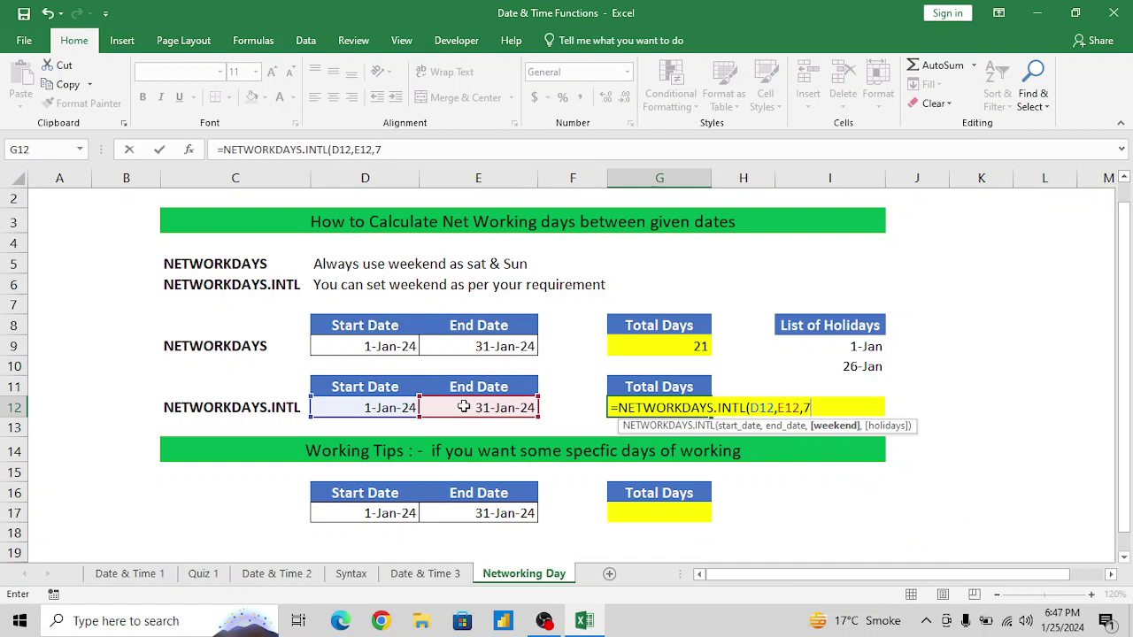
{"action": "type", "text": ","}
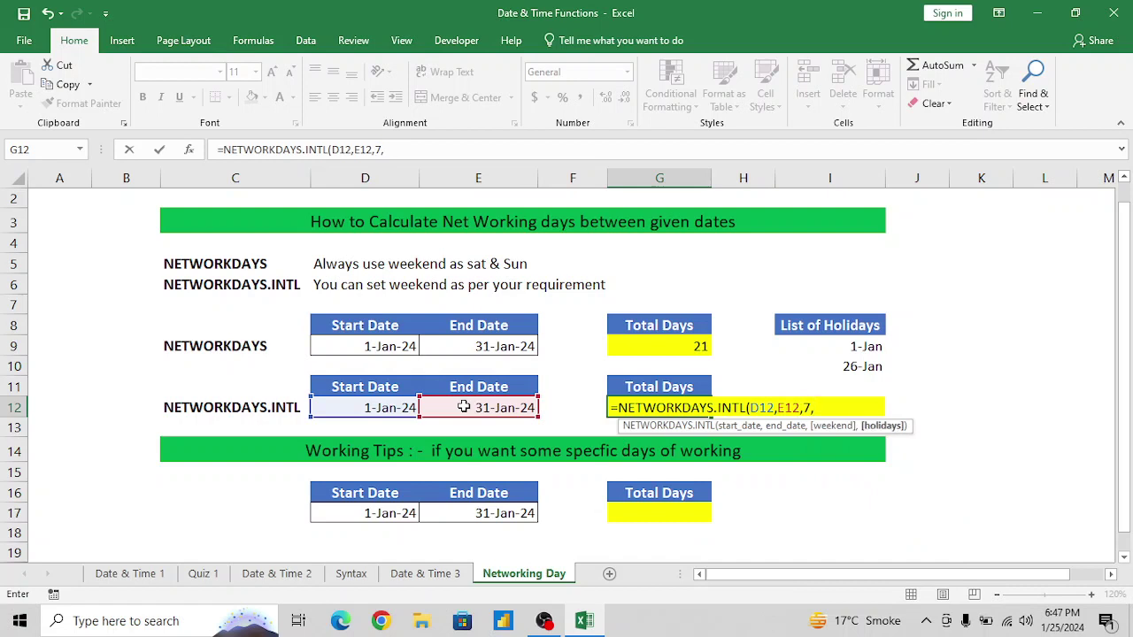
{"action": "left_click", "coordinate": [876, 345]}
{"action": "key", "text": "shift+Down"}
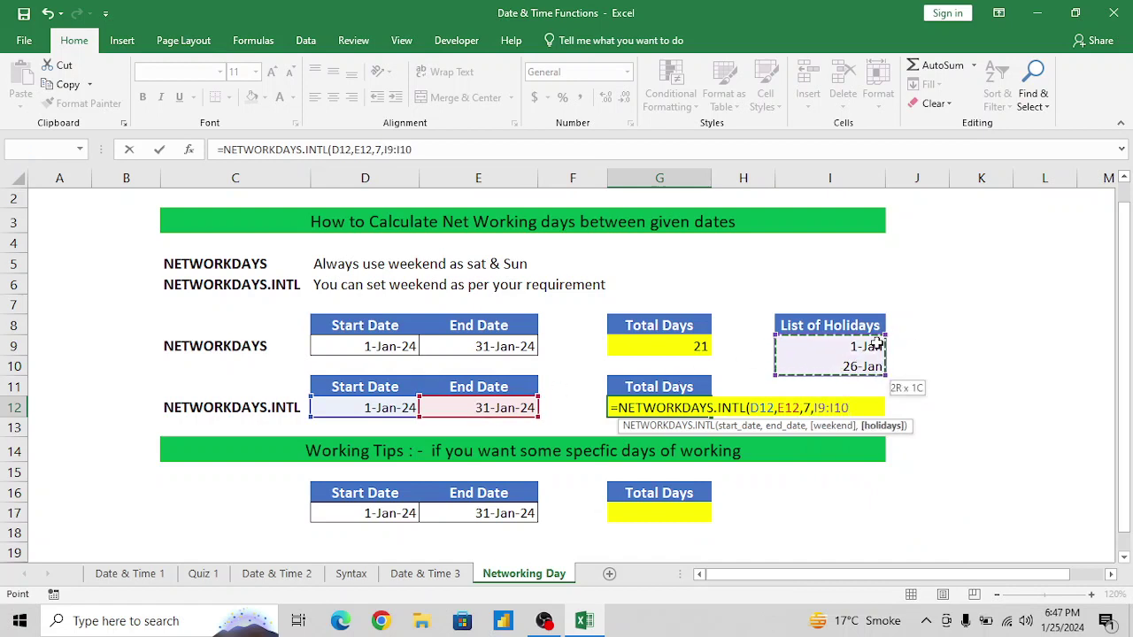
{"action": "key", "text": "Return"}
{"action": "key", "text": "Up"}
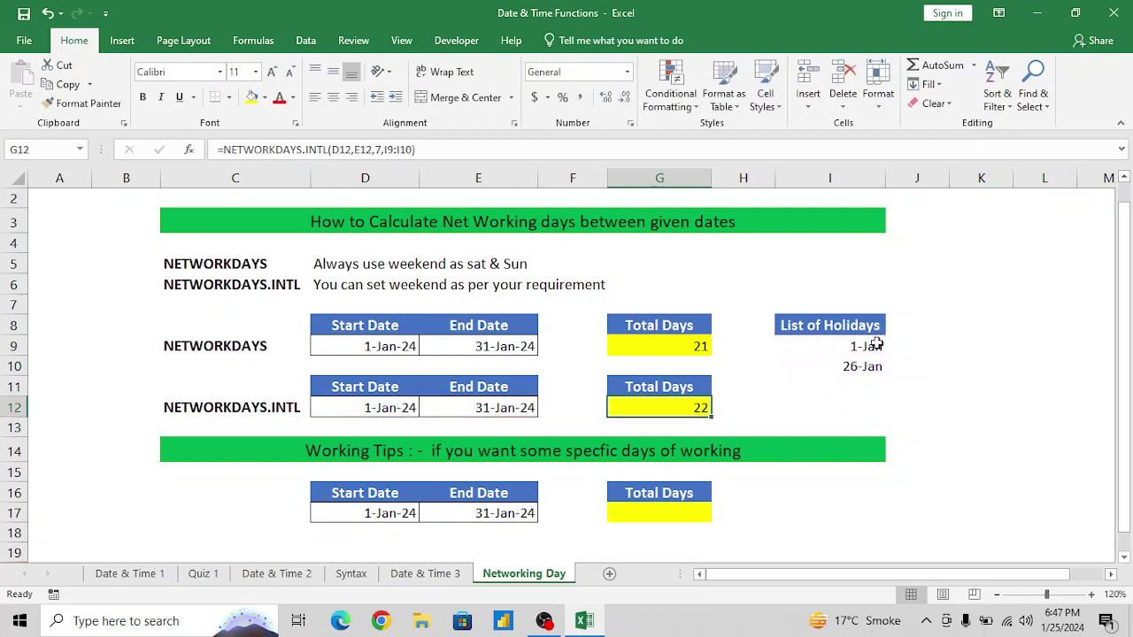
Clear the weekend argument in G12's formula, review the available options and pick 7 - Friday, Saturday again.
{"action": "left_click", "coordinate": [857, 367]}
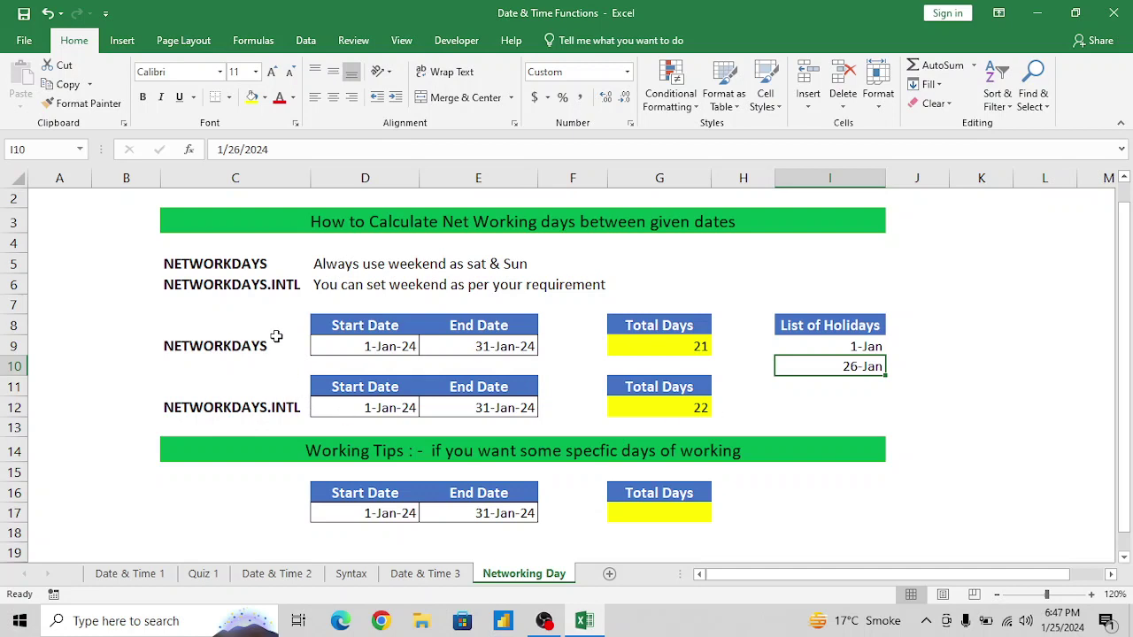
{"action": "left_click", "coordinate": [702, 405]}
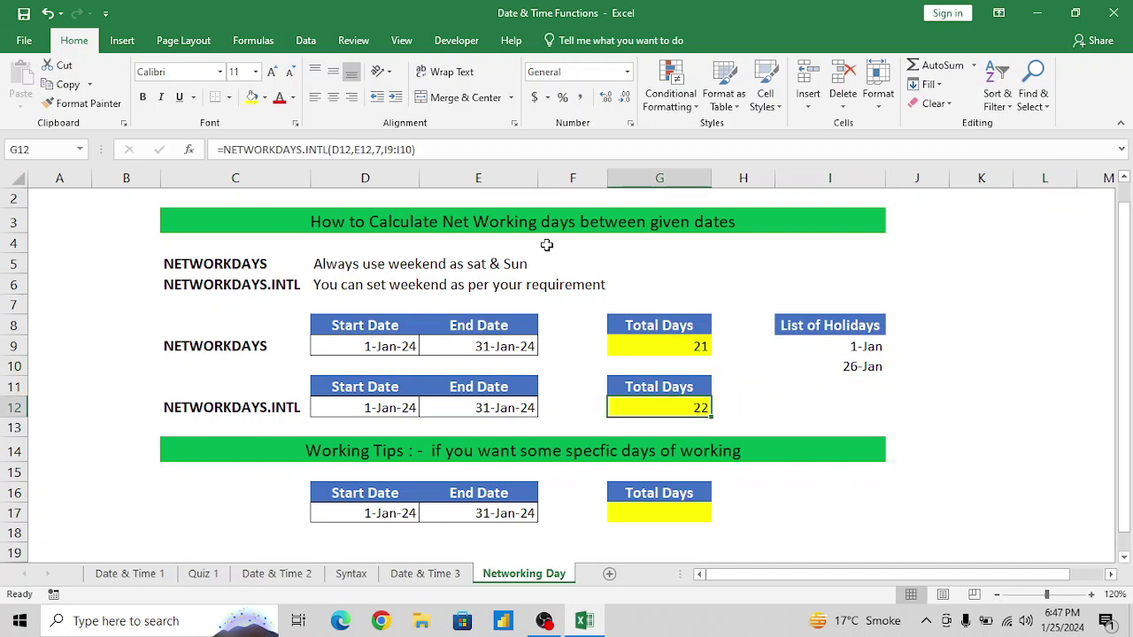
{"action": "left_click", "coordinate": [437, 148]}
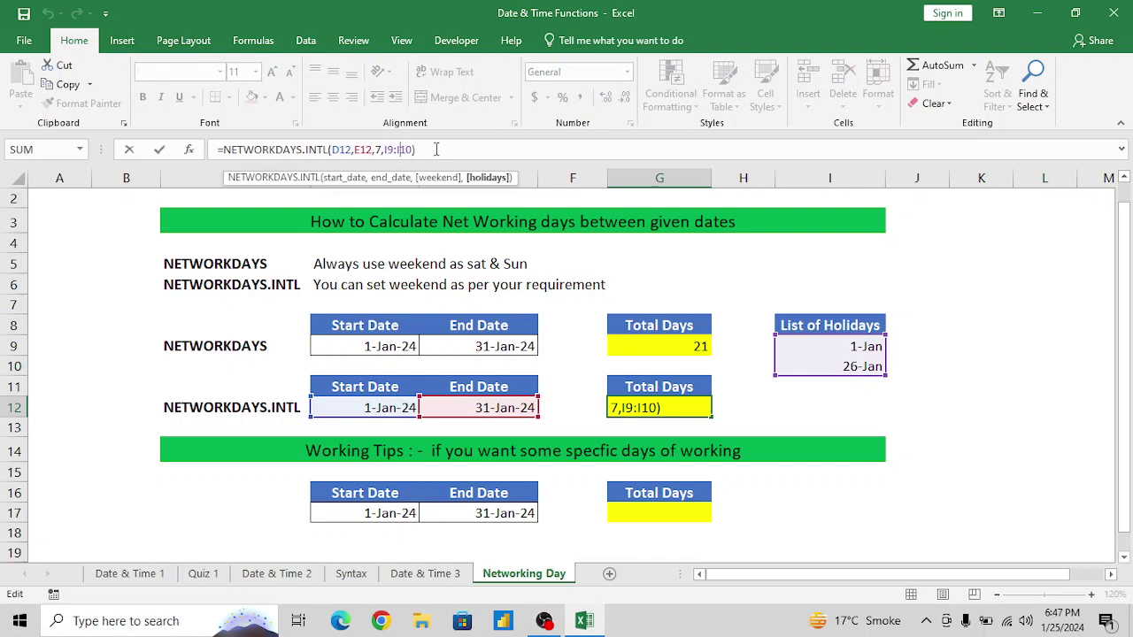
{"action": "key", "text": "Left"}
{"action": "key", "text": "Left"}
{"action": "key", "text": "Left"}
{"action": "key", "text": "Left"}
{"action": "key", "text": "Left"}
{"action": "key", "text": "Left"}
{"action": "key", "text": "Left"}
{"action": "key", "text": "Left"}
{"action": "key", "text": "BackSpace"}
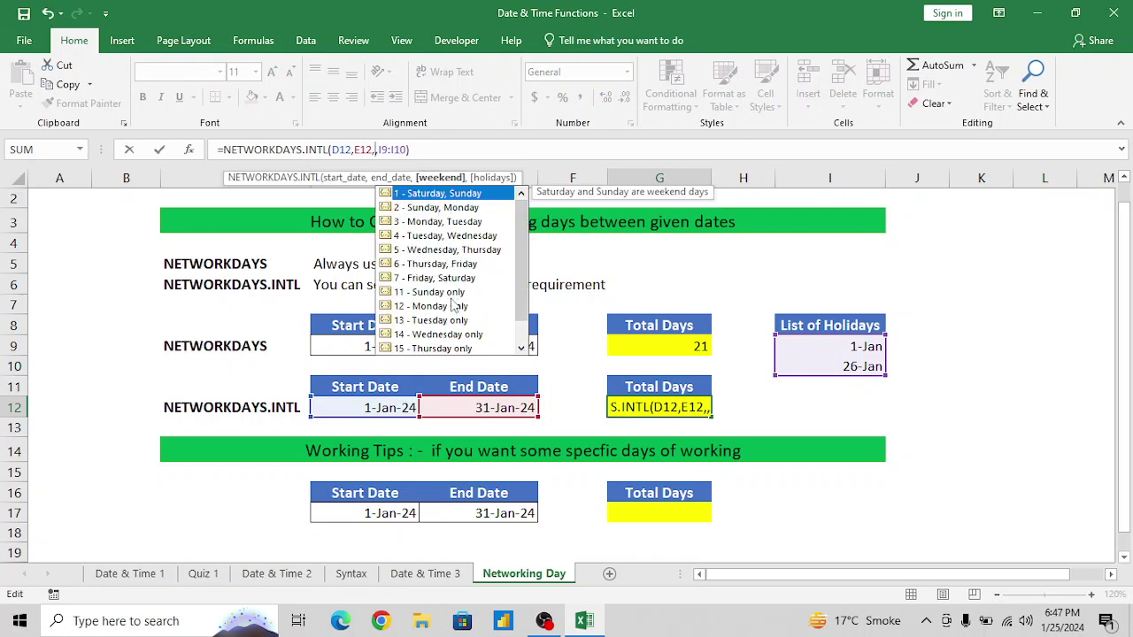
{"action": "left_click_drag", "start_coordinate": [521, 286], "coordinate": [523, 258]}
{"action": "left_click", "coordinate": [428, 263]}
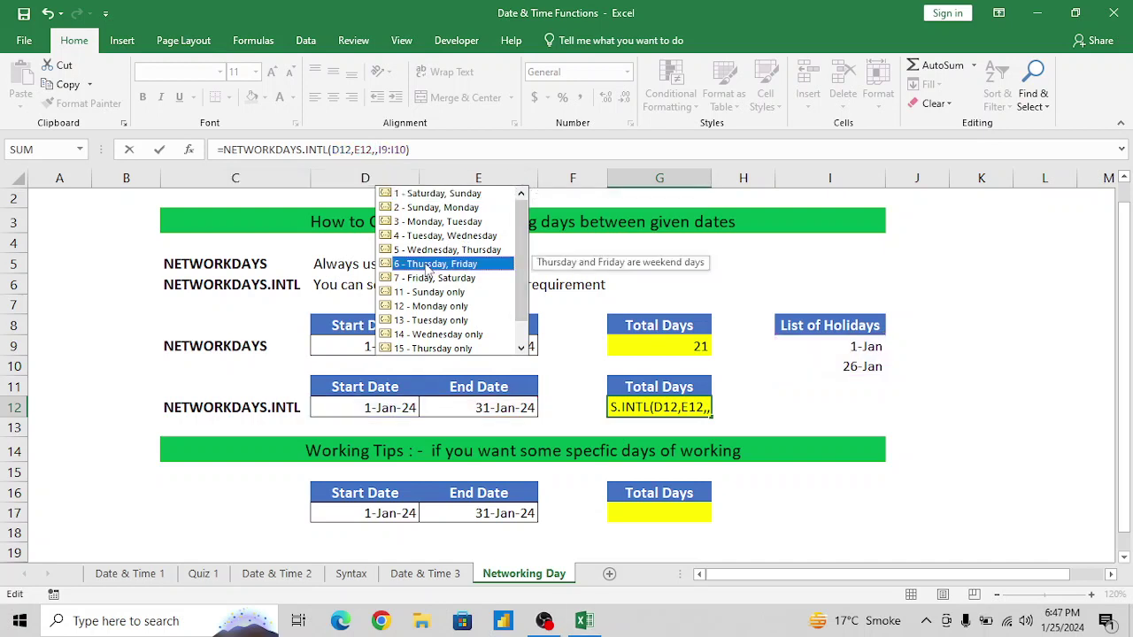
{"action": "left_click", "coordinate": [425, 282]}
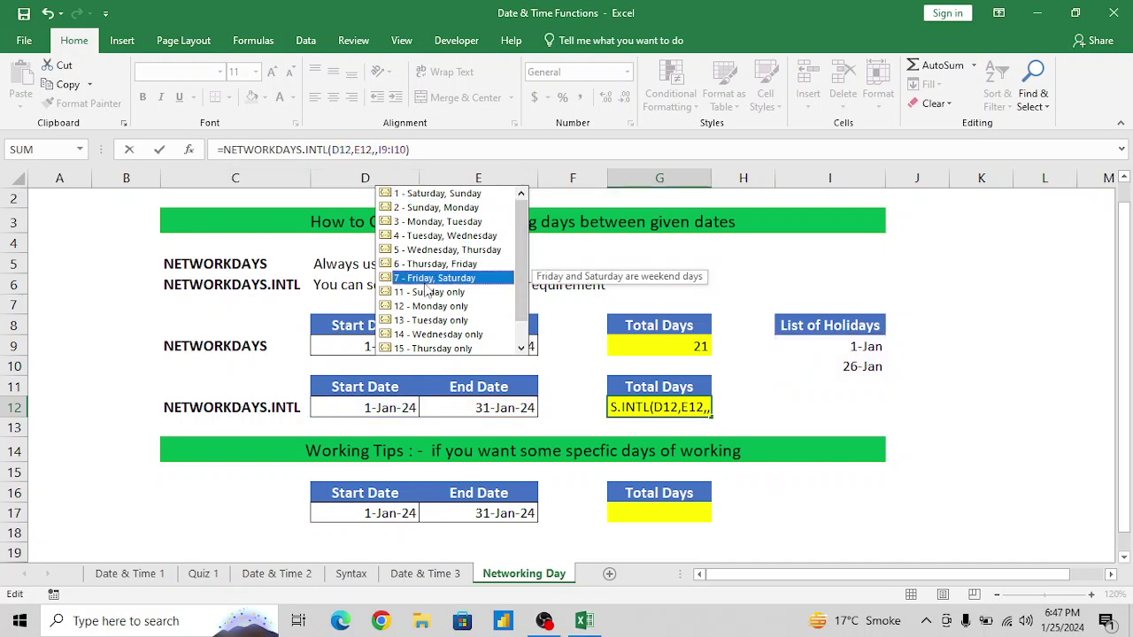
{"action": "double_click", "coordinate": [425, 282]}
{"action": "key", "text": "Return"}
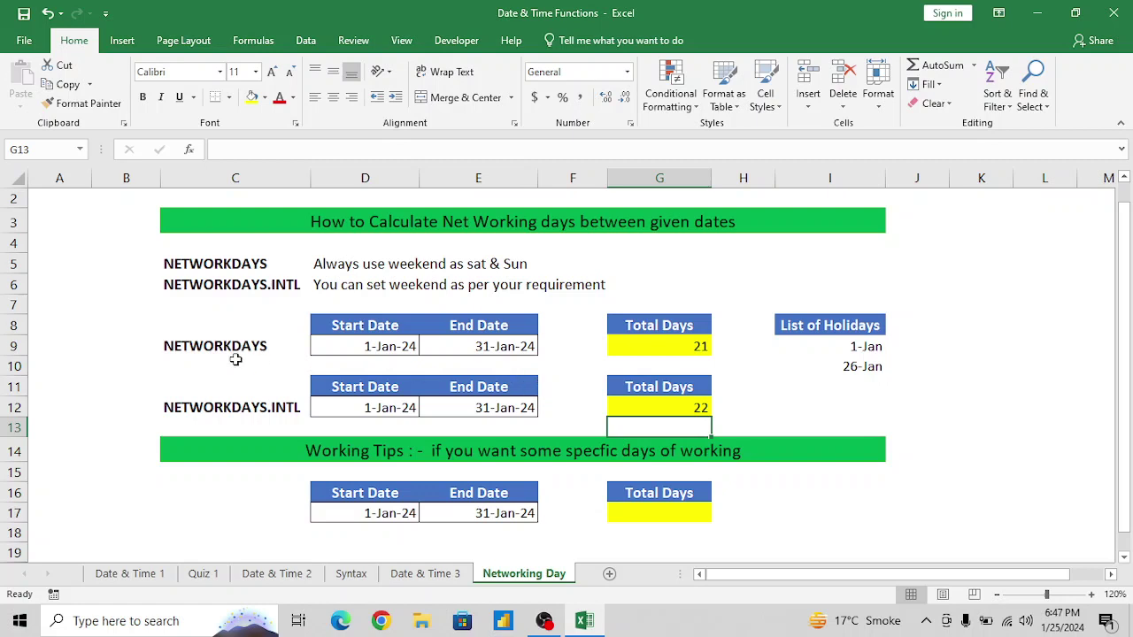
{"action": "left_click", "coordinate": [235, 408]}
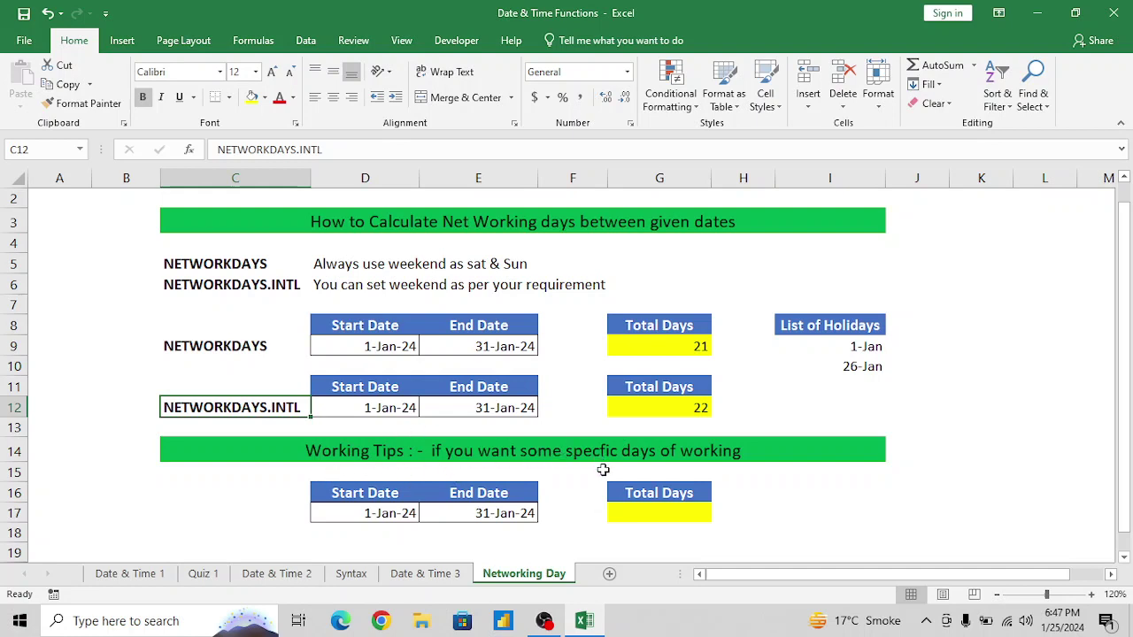
{"action": "left_click", "coordinate": [576, 514]}
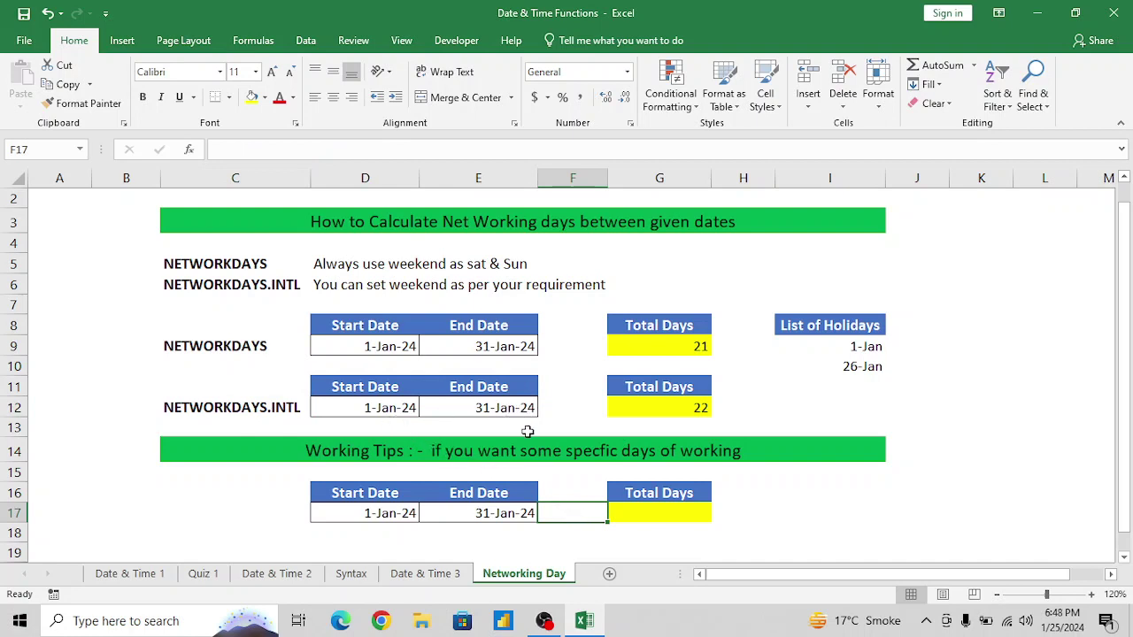
Start a NETWORKDAYS.INTL formula in G17 with start date D17 and end date E17.
{"action": "left_click", "coordinate": [575, 491]}
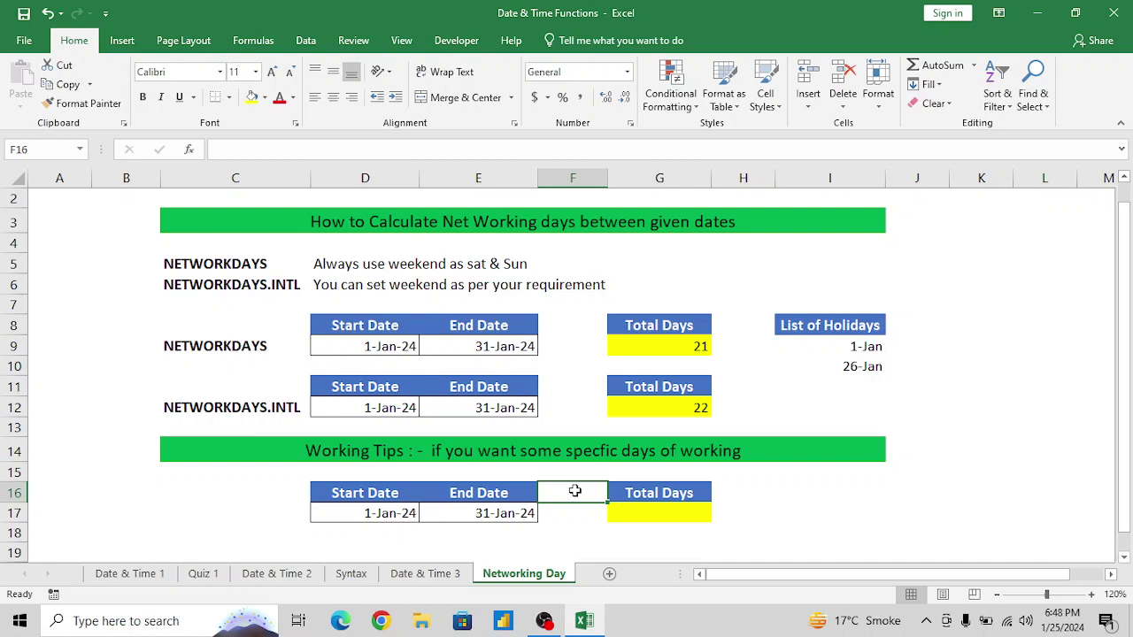
{"action": "key", "text": "Down"}
{"action": "key", "text": "Right"}
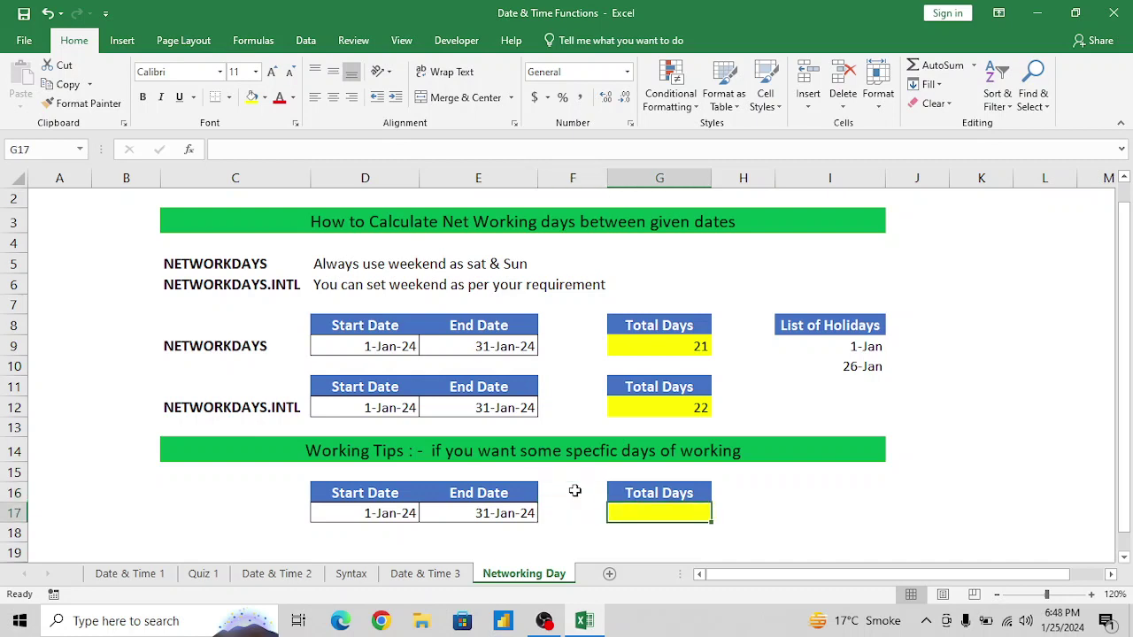
{"action": "type", "text": "=net"}
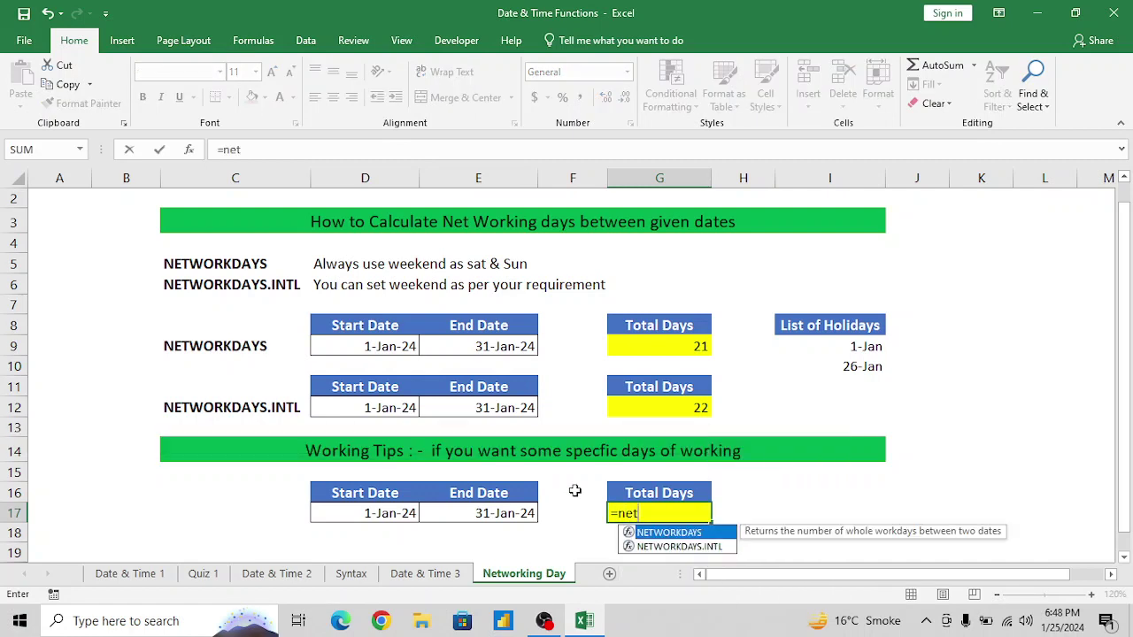
{"action": "key", "text": "Down"}
{"action": "key", "text": "Tab"}
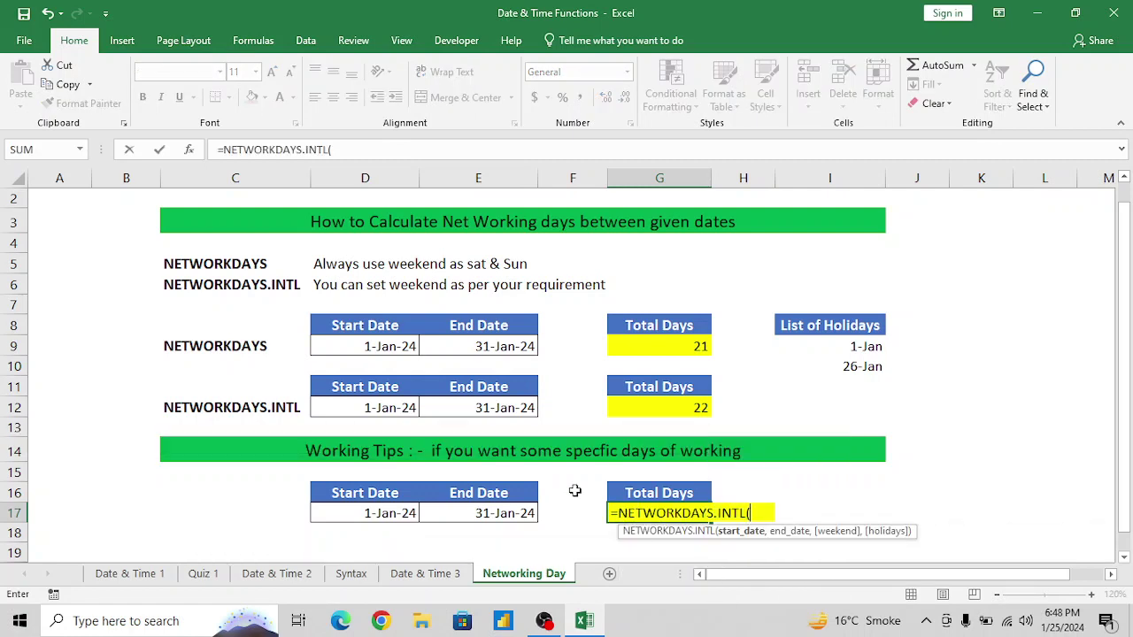
{"action": "left_click", "coordinate": [404, 511]}
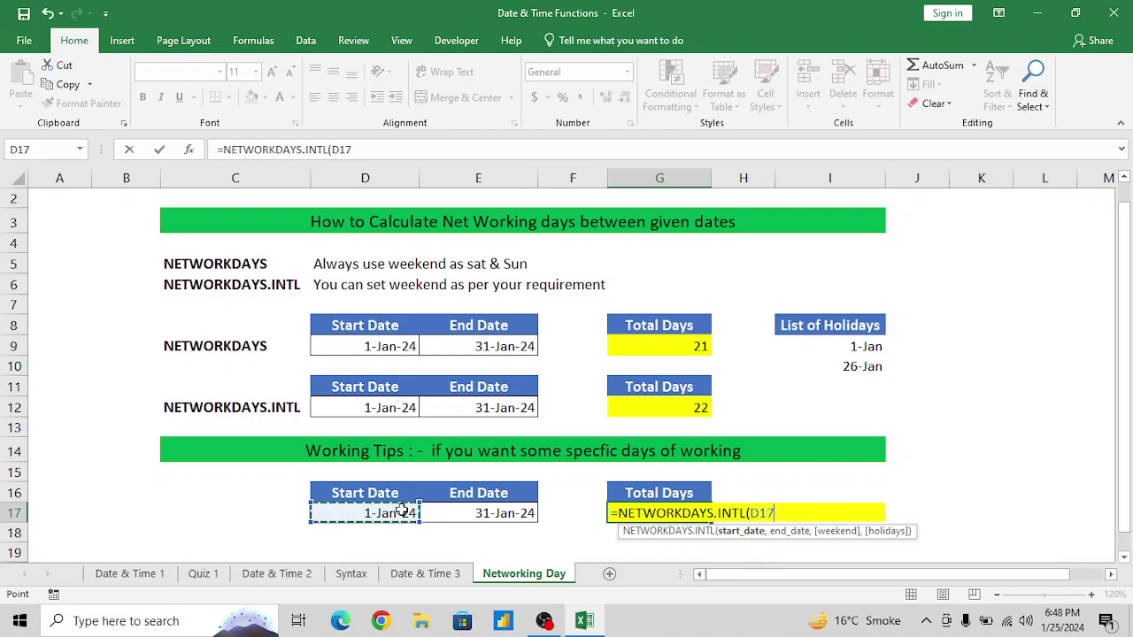
{"action": "type", "text": ","}
{"action": "left_click", "coordinate": [475, 511]}
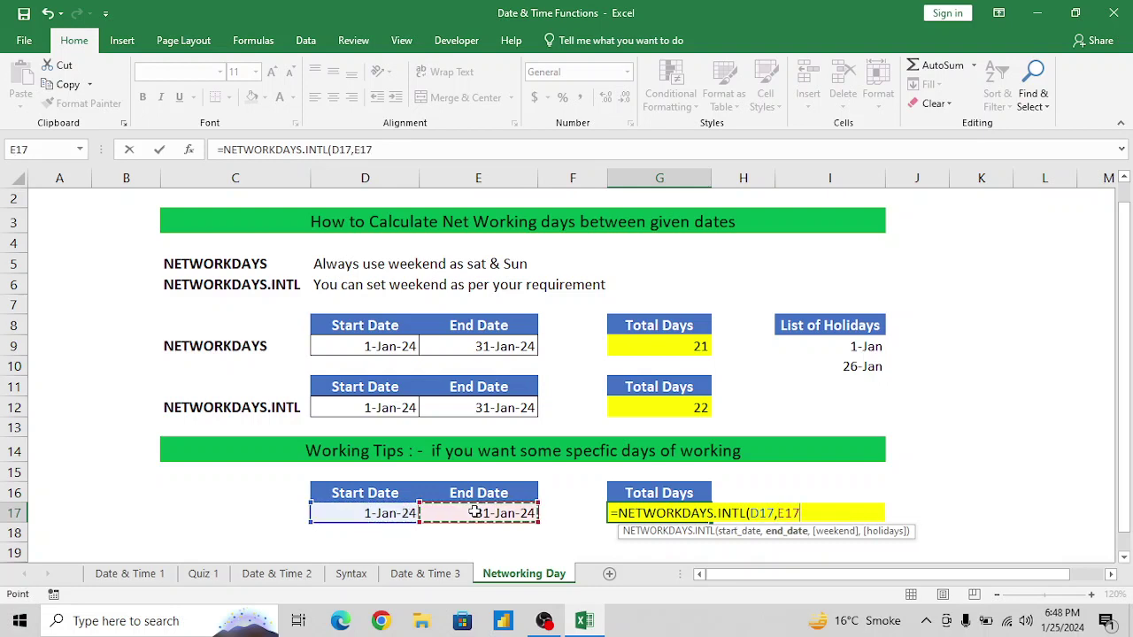
Complete the G17 formula with the weekend string "0000000", so that every day of the week counts as working.
{"action": "type", "text": ","}
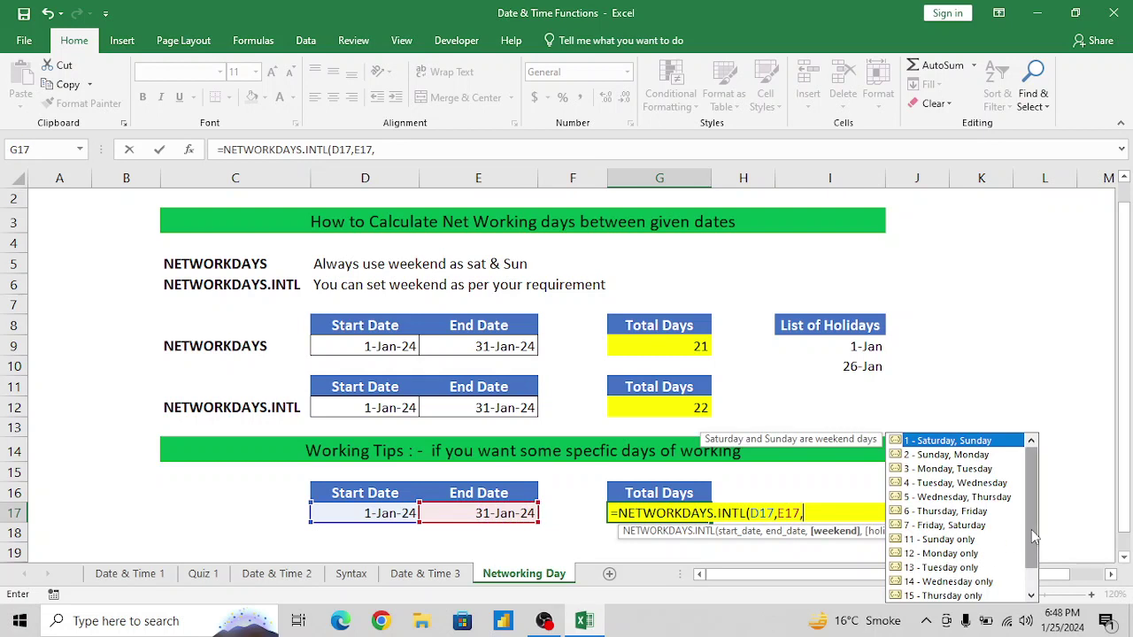
{"action": "left_click_drag", "start_coordinate": [1031, 530], "coordinate": [1027, 496]}
{"action": "type", "text": "\"00000"}
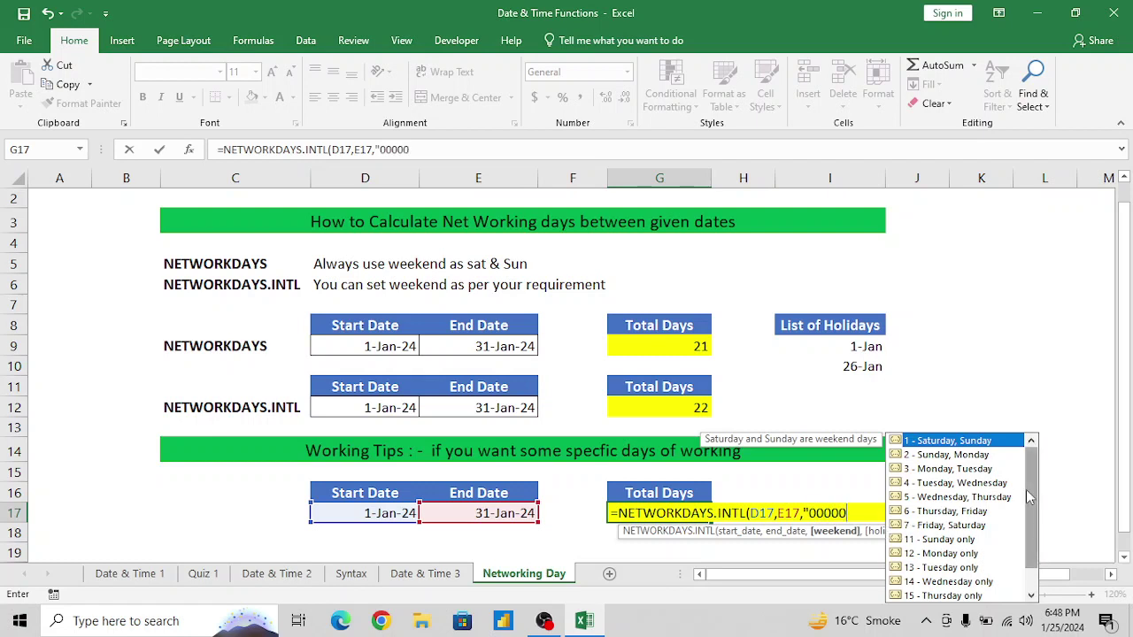
{"action": "type", "text": "00"}
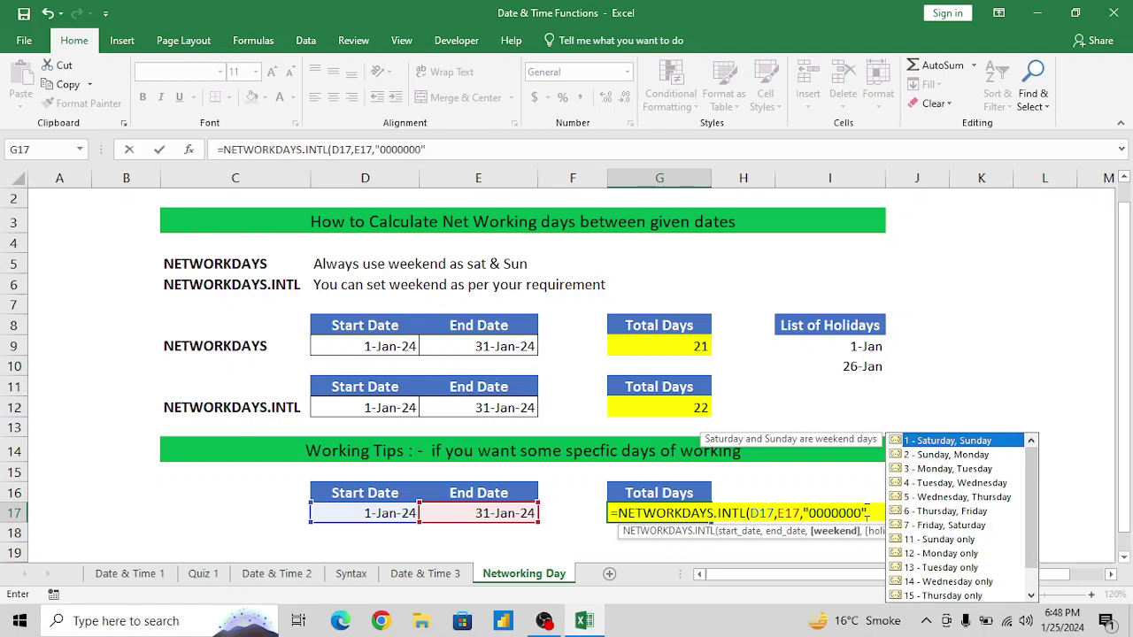
{"action": "key", "text": "Return"}
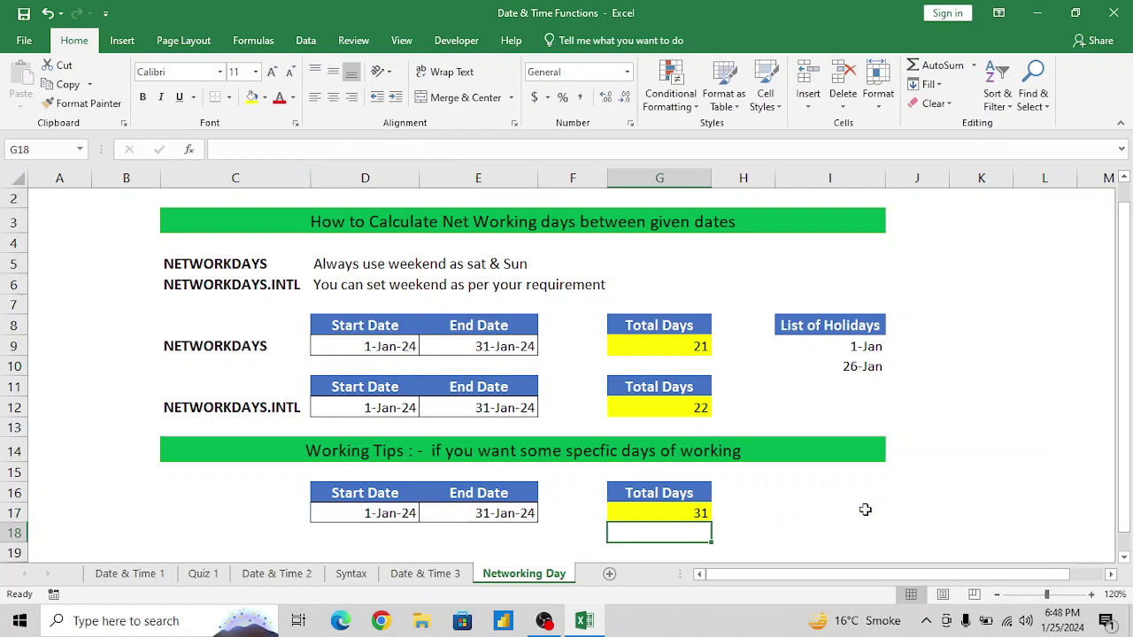
Change the weekend string in G17's formula to "0010000" to make Wednesday a non-working day.
{"action": "key", "text": "Up"}
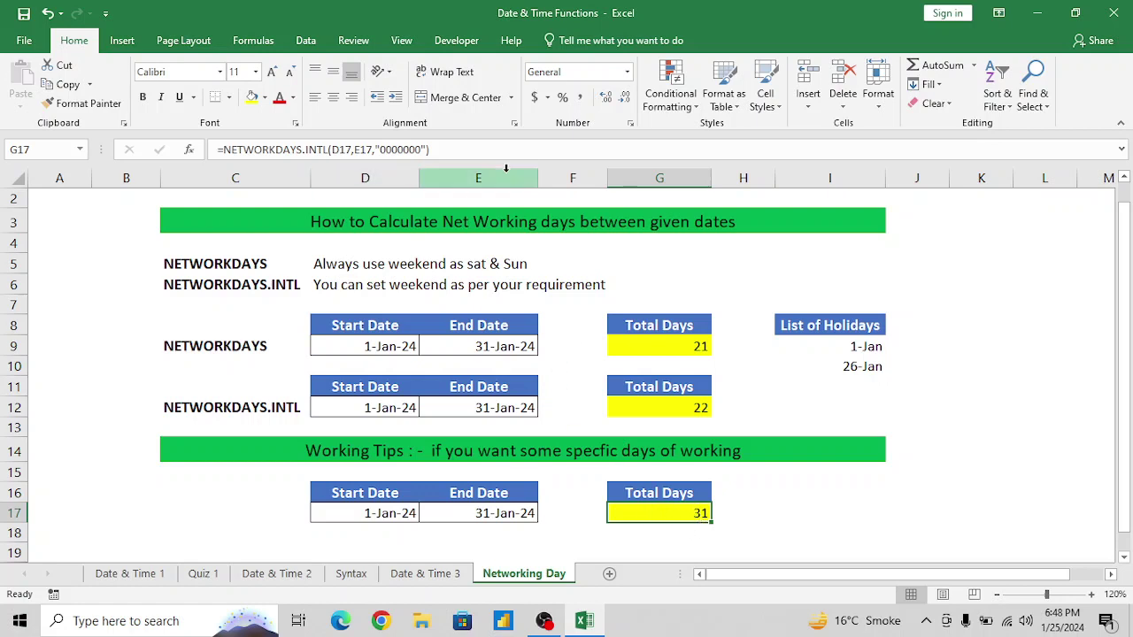
{"action": "left_click", "coordinate": [392, 149]}
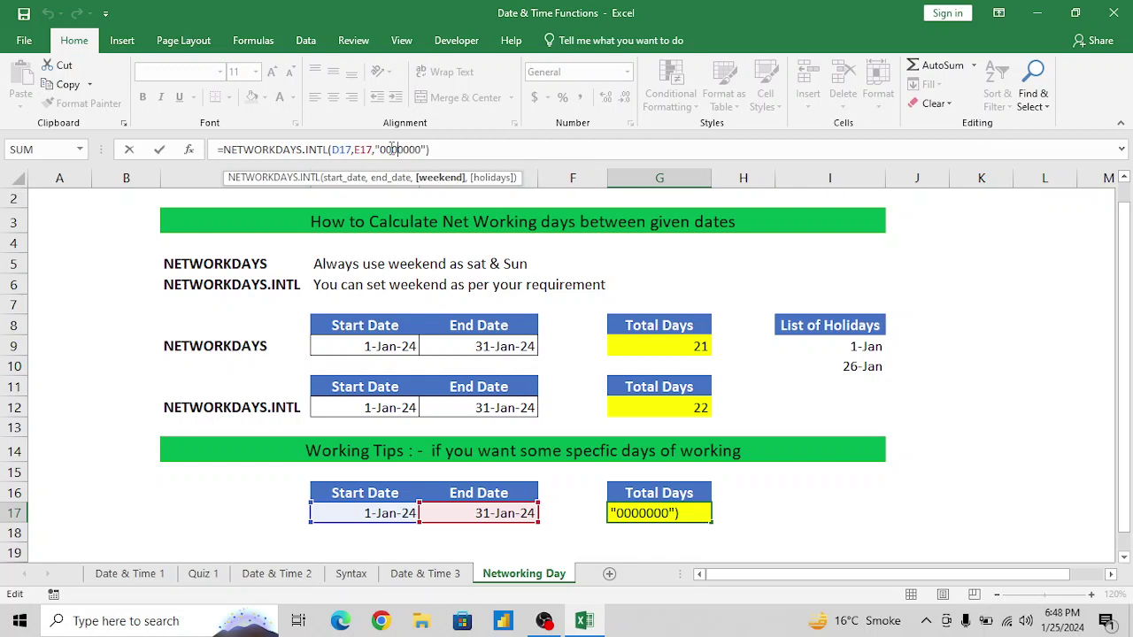
{"action": "key", "text": "BackSpace"}
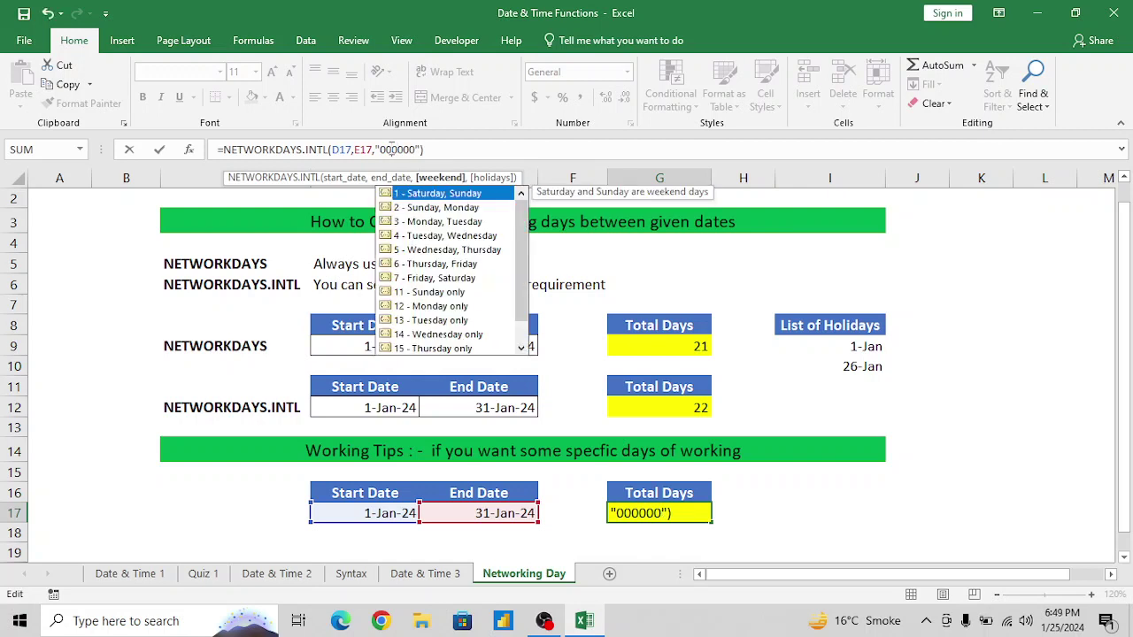
{"action": "type", "text": "1"}
{"action": "key", "text": "Return"}
Change the weekend string in G17's formula to "0010100" to make Friday a non-working day as well.
{"action": "key", "text": "Up"}
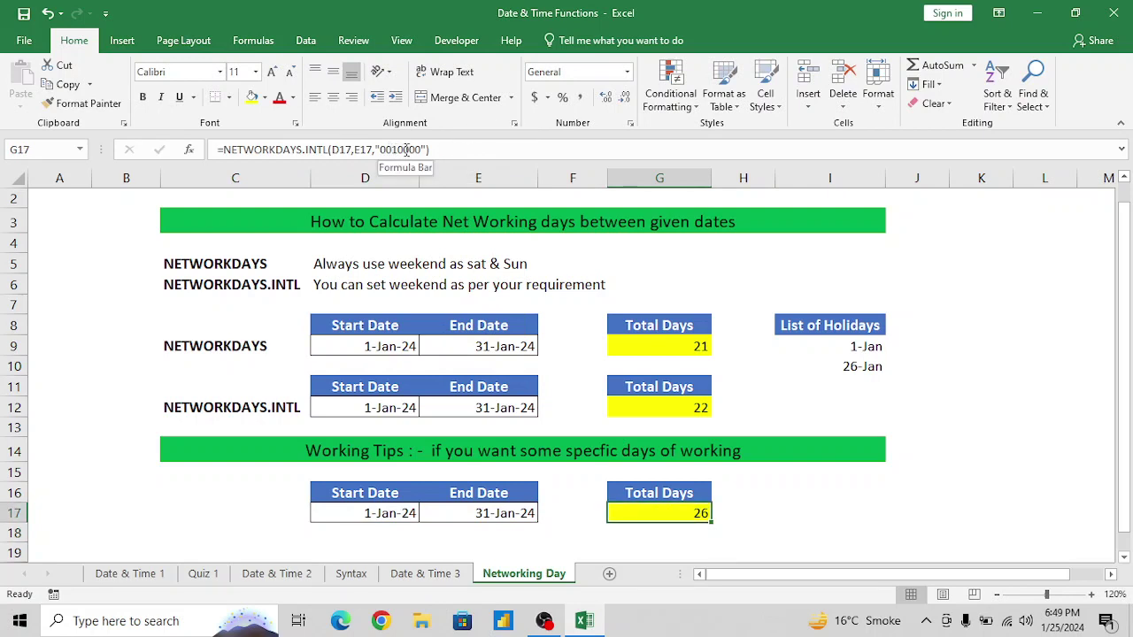
{"action": "left_click", "coordinate": [413, 150]}
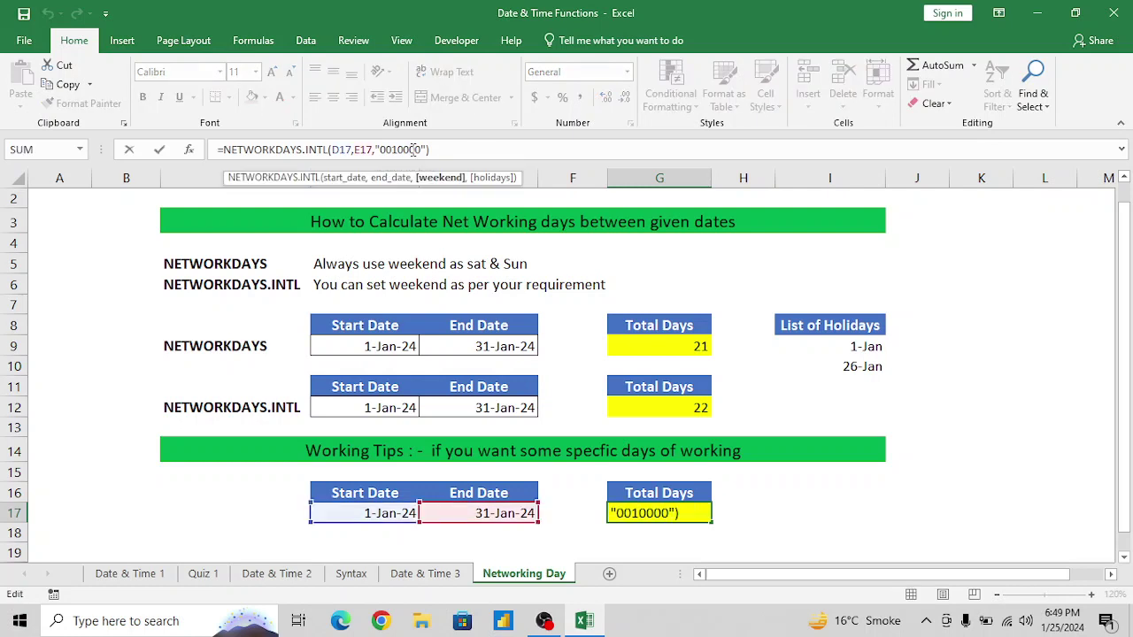
{"action": "key", "text": "BackSpace"}
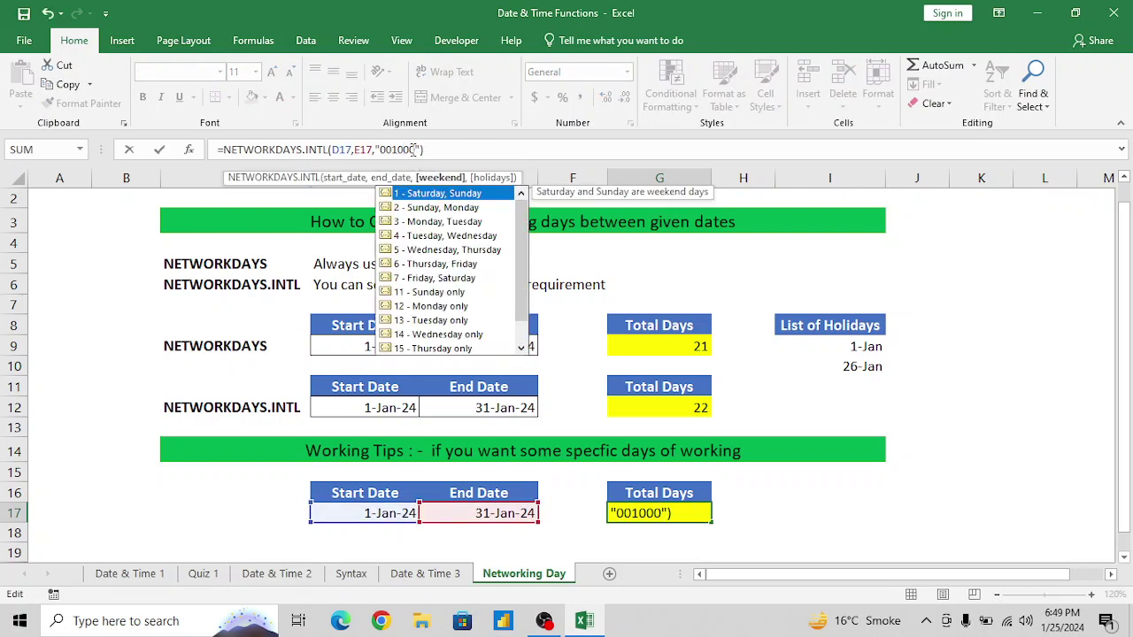
{"action": "type", "text": "1"}
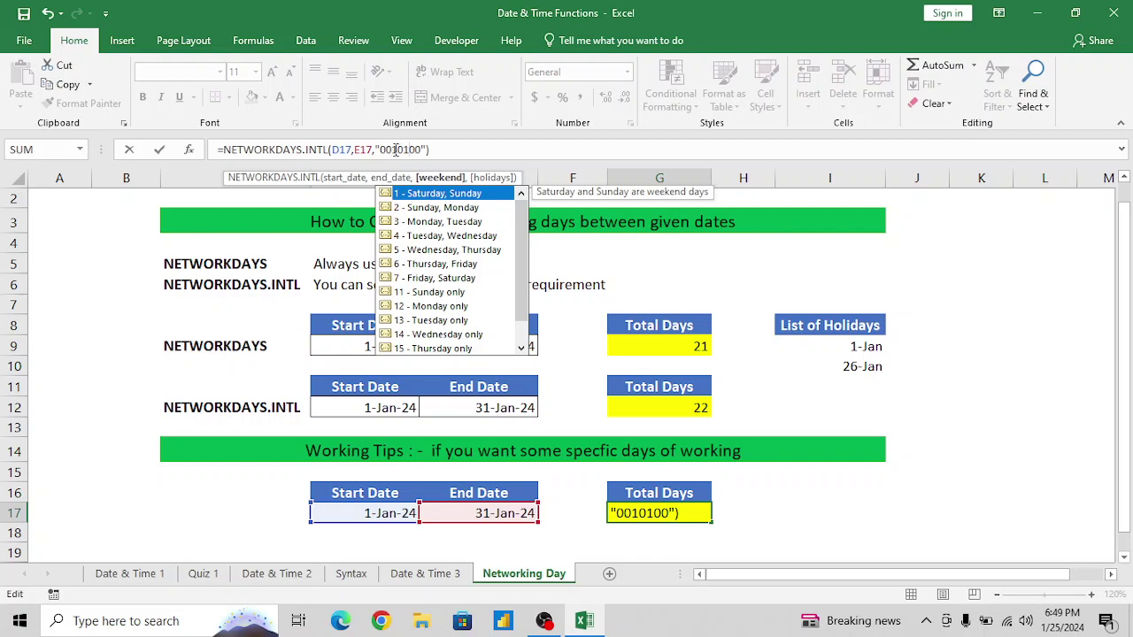
{"action": "left_click", "coordinate": [457, 152]}
{"action": "key", "text": "Return"}
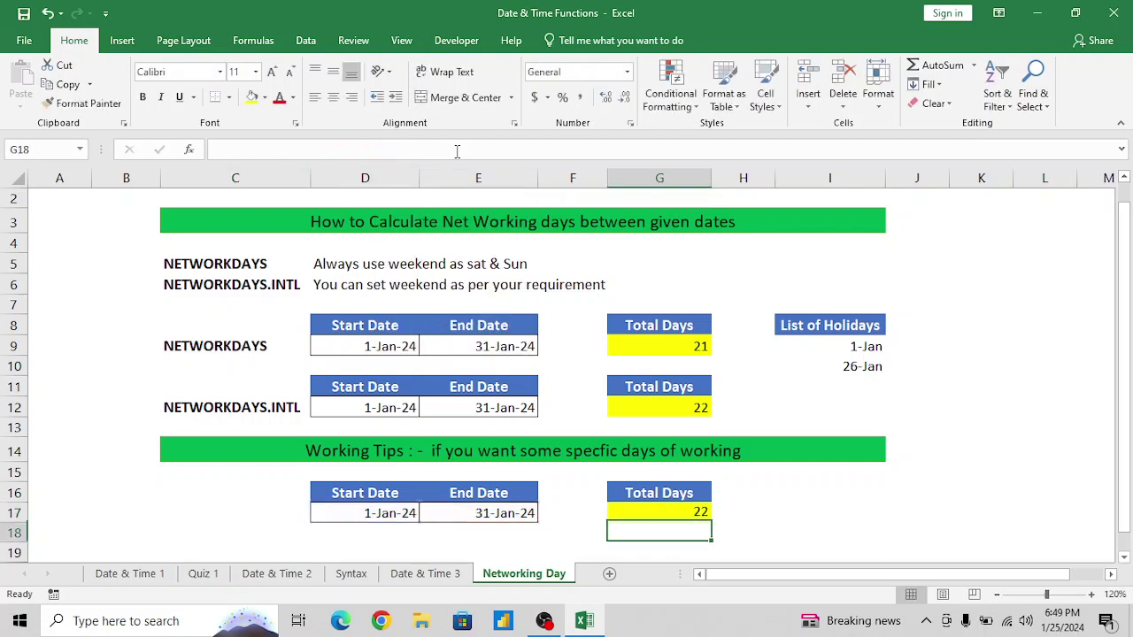
Add the holiday range I9:I10 as the last argument of G17's NETWORKDAYS.INTL formula.
{"action": "key", "text": "Up"}
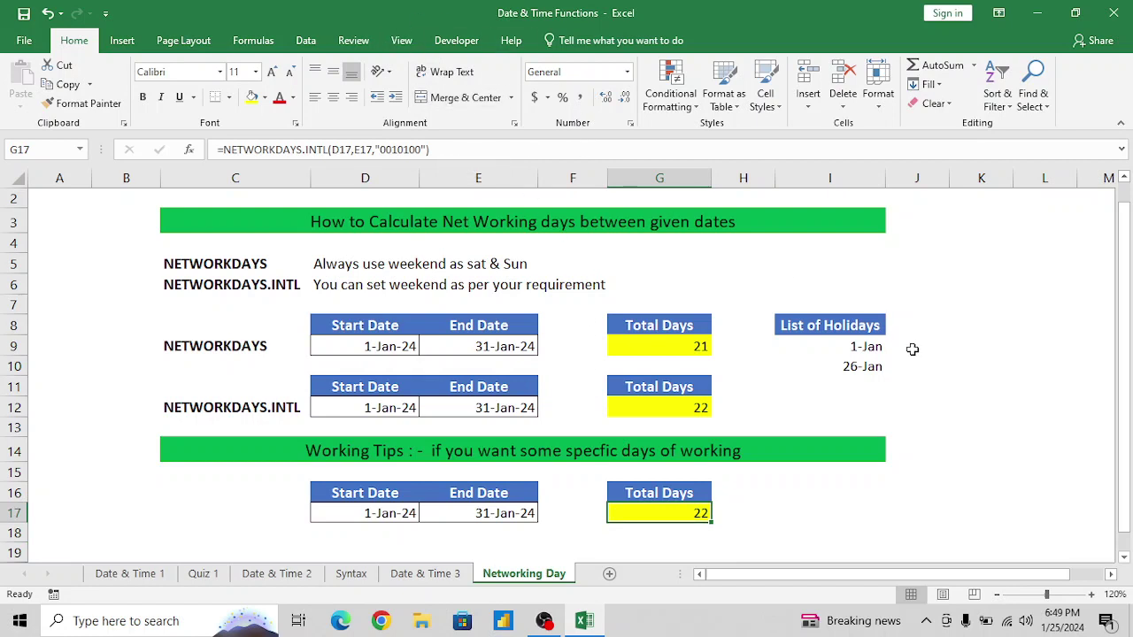
{"action": "left_click", "coordinate": [442, 149]}
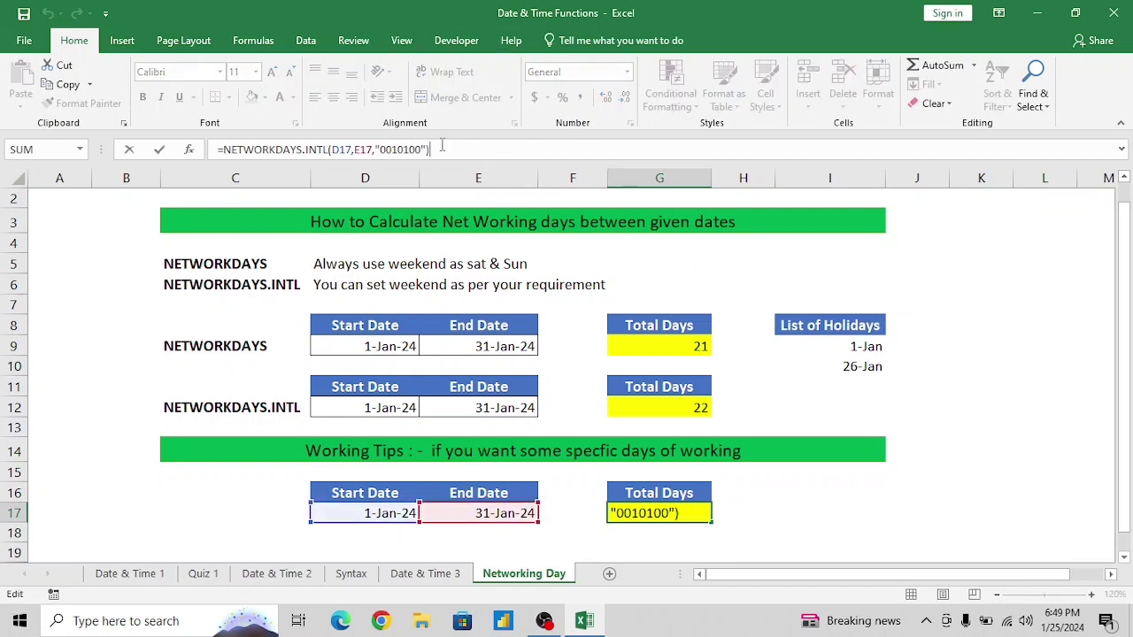
{"action": "key", "text": "BackSpace"}
{"action": "type", "text": ","}
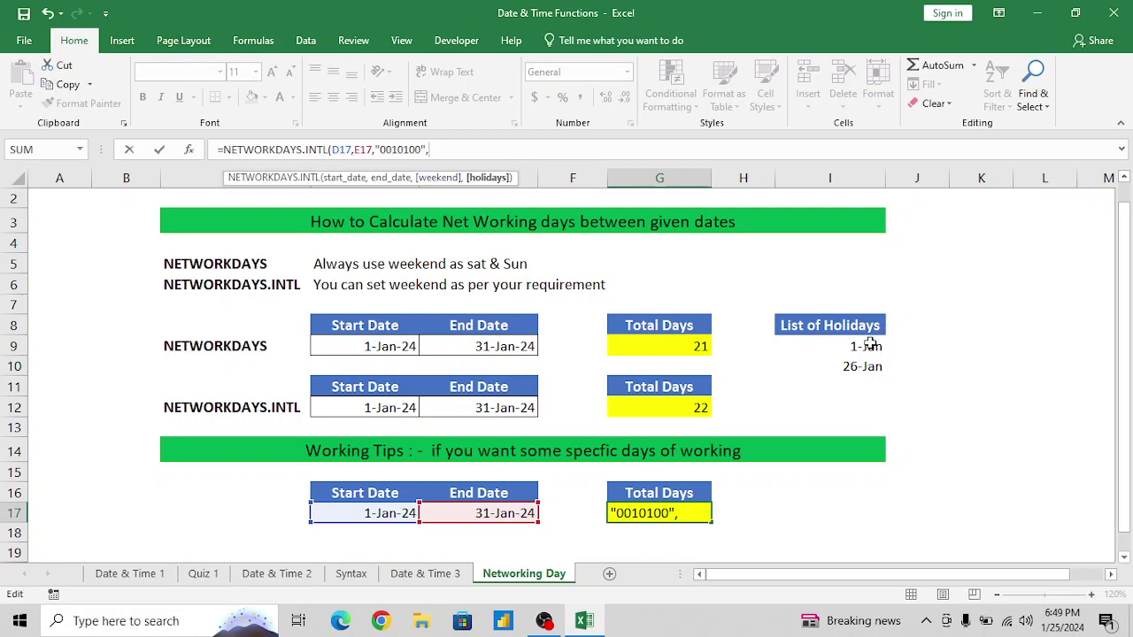
{"action": "left_click_drag", "start_coordinate": [870, 345], "coordinate": [872, 367]}
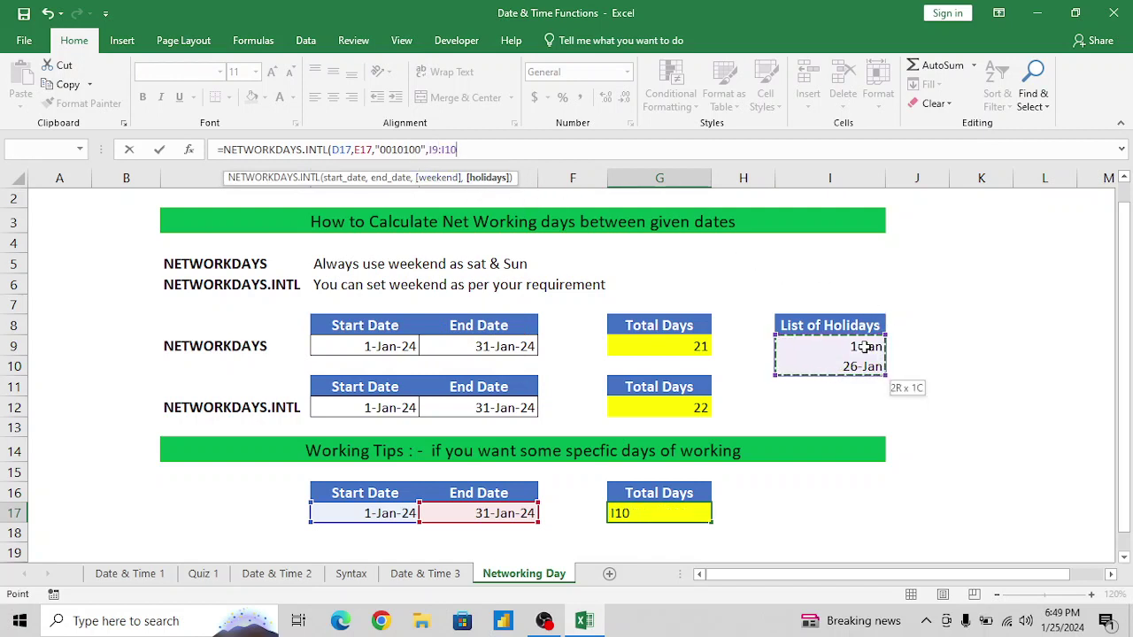
{"action": "key", "text": "Return"}
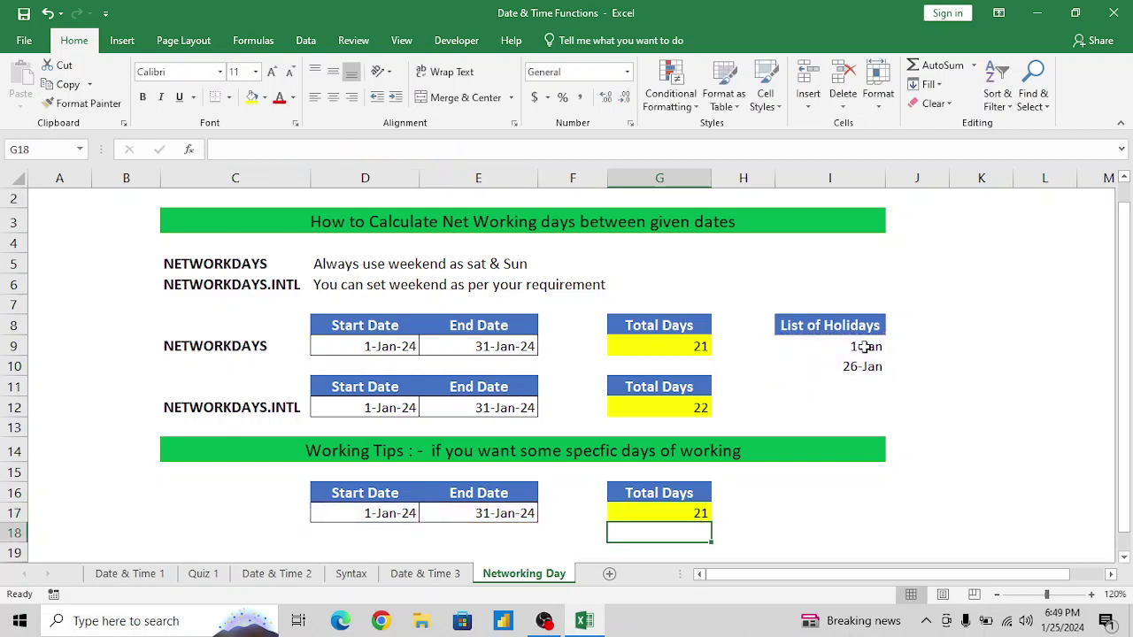
{"action": "key", "text": "Up"}
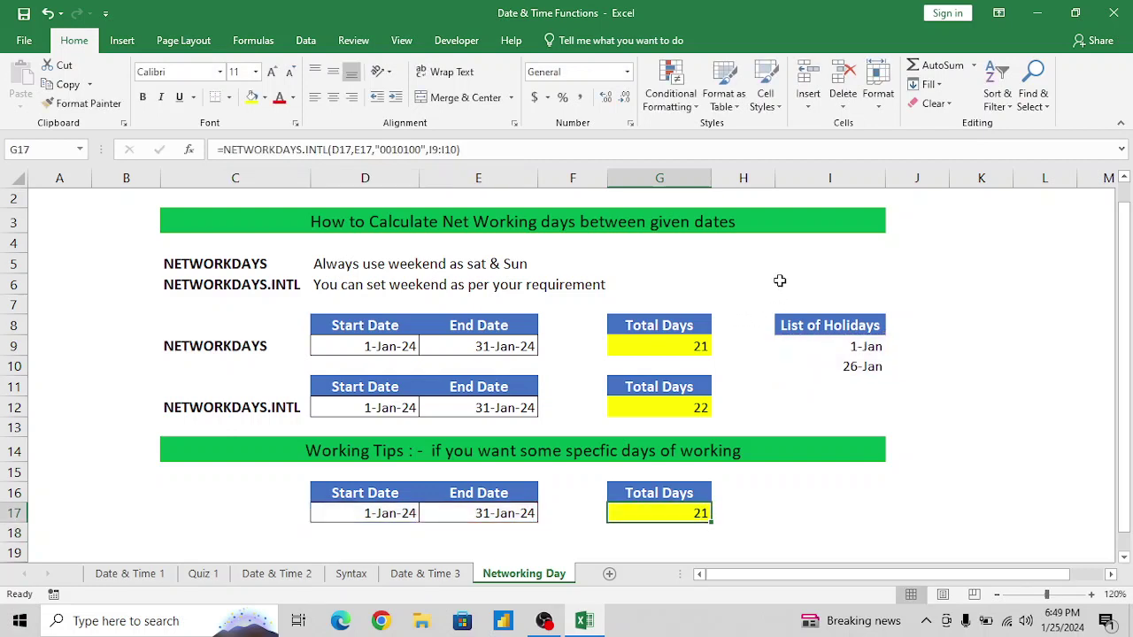
{"action": "left_click", "coordinate": [581, 488]}
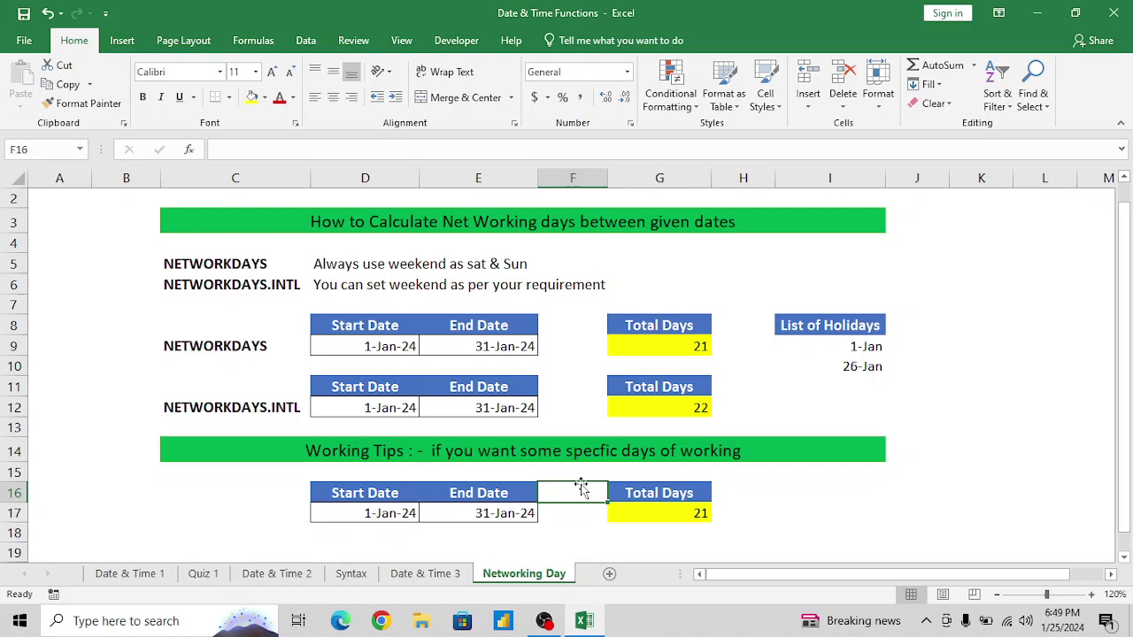
{"action": "key", "text": "alt+Tab"}
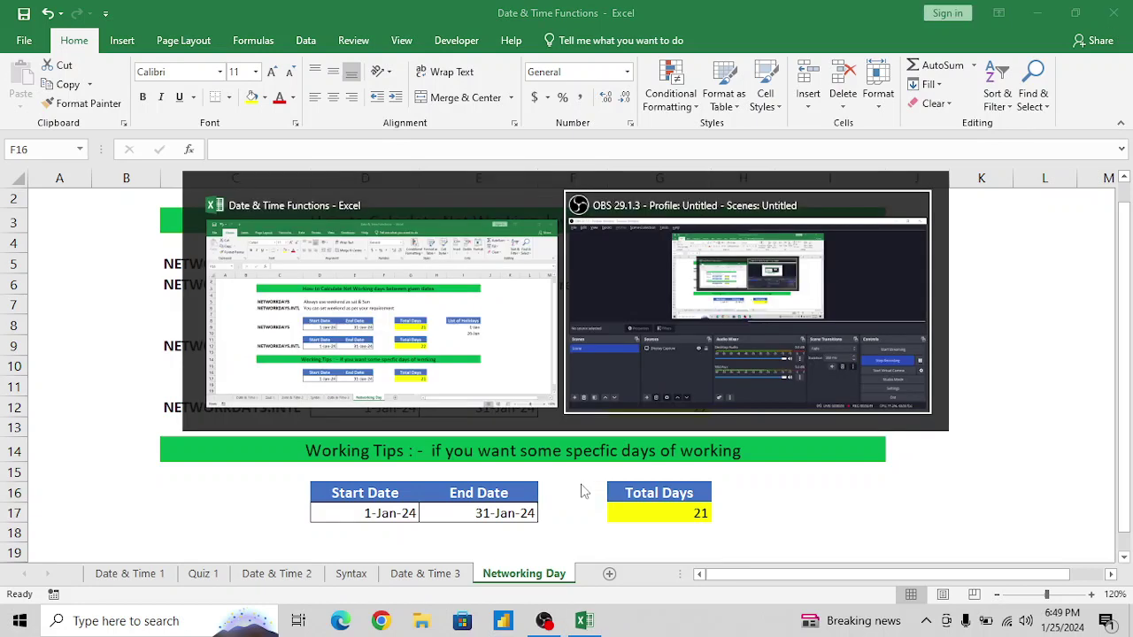